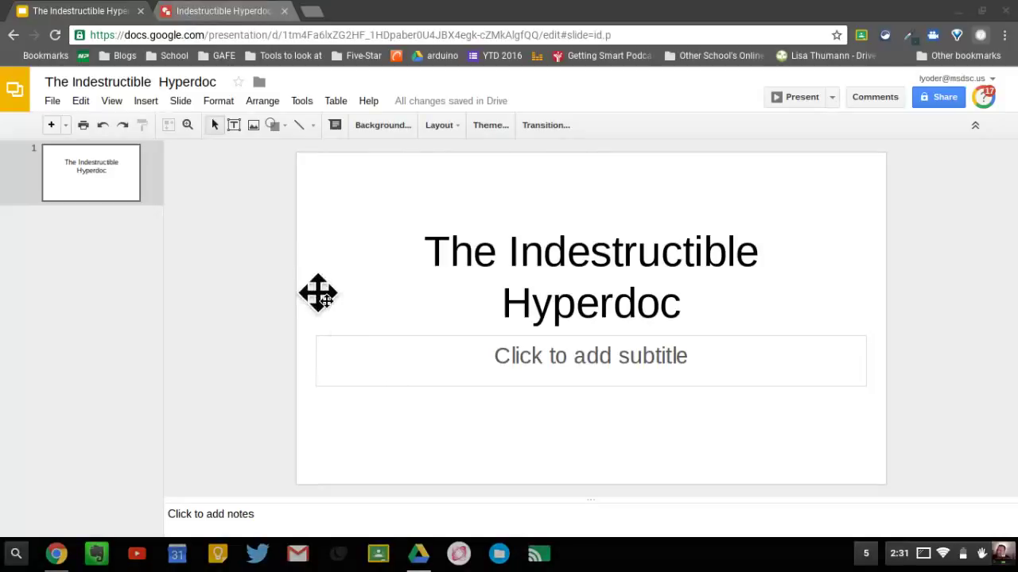
- Set the Indestructible Hyperdoc drawing's page size to Widescreen 16:9
left_click(169, 13)
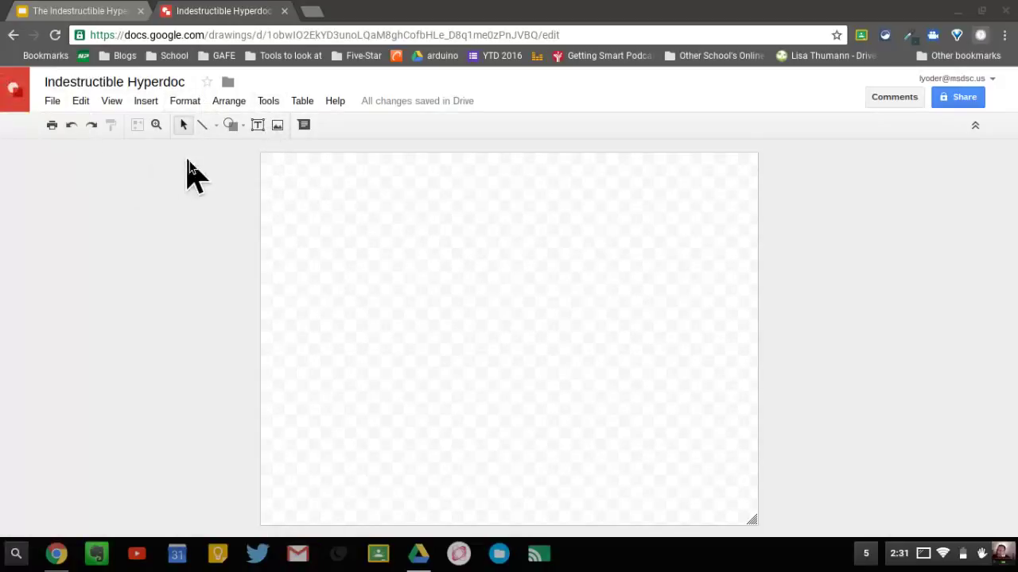
left_click(70, 16)
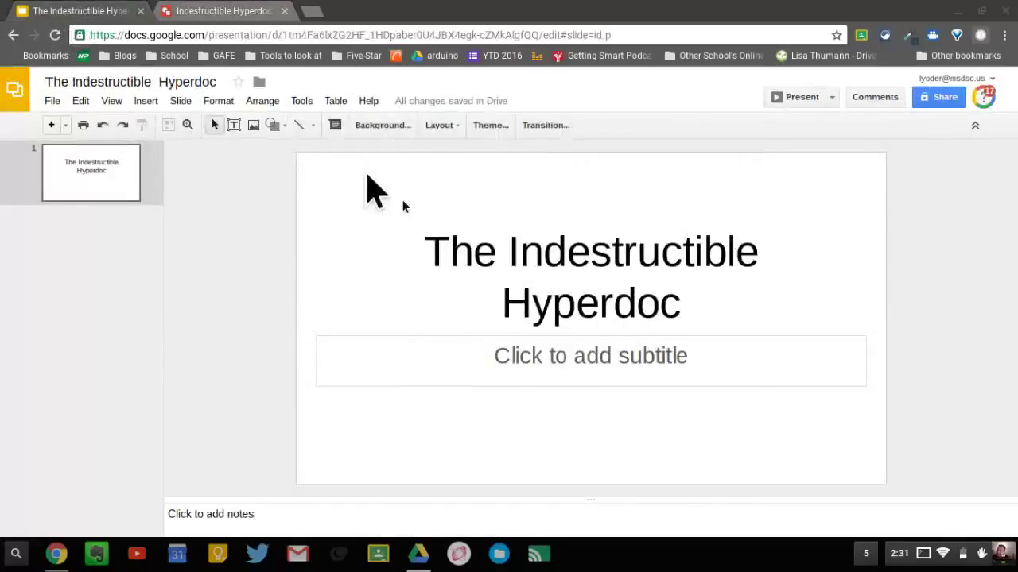
left_click(224, 8)
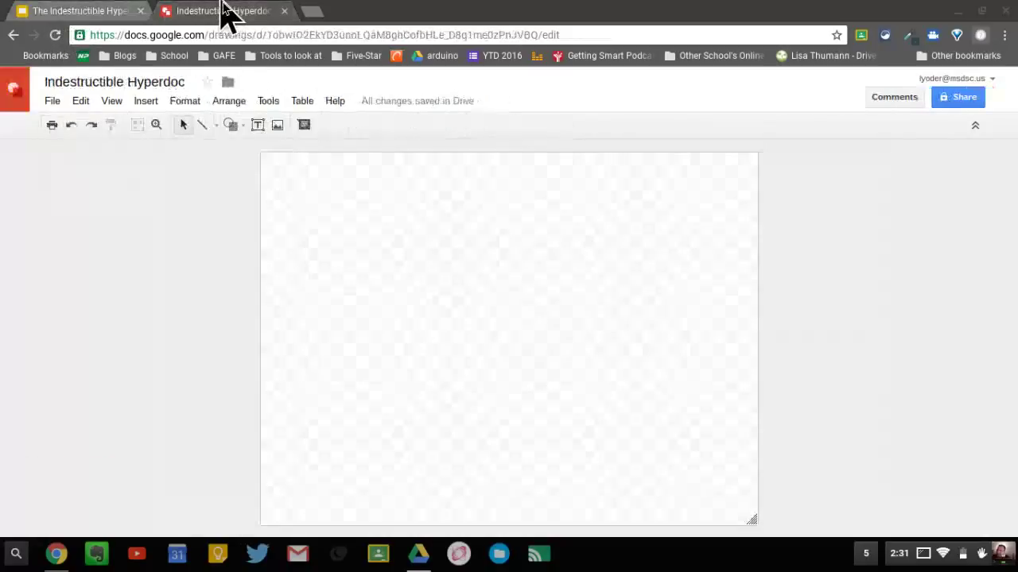
left_click(49, 102)
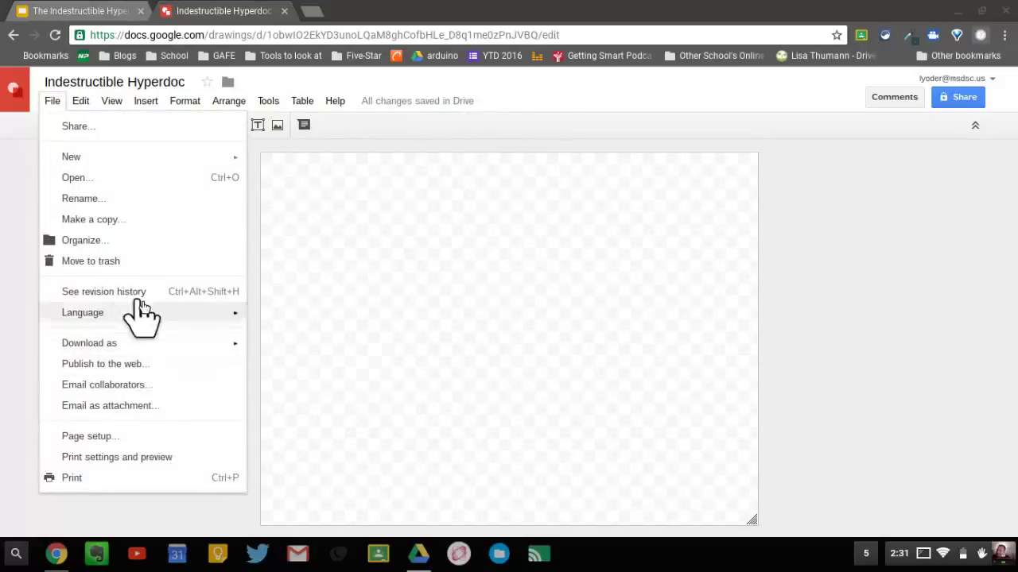
left_click(134, 436)
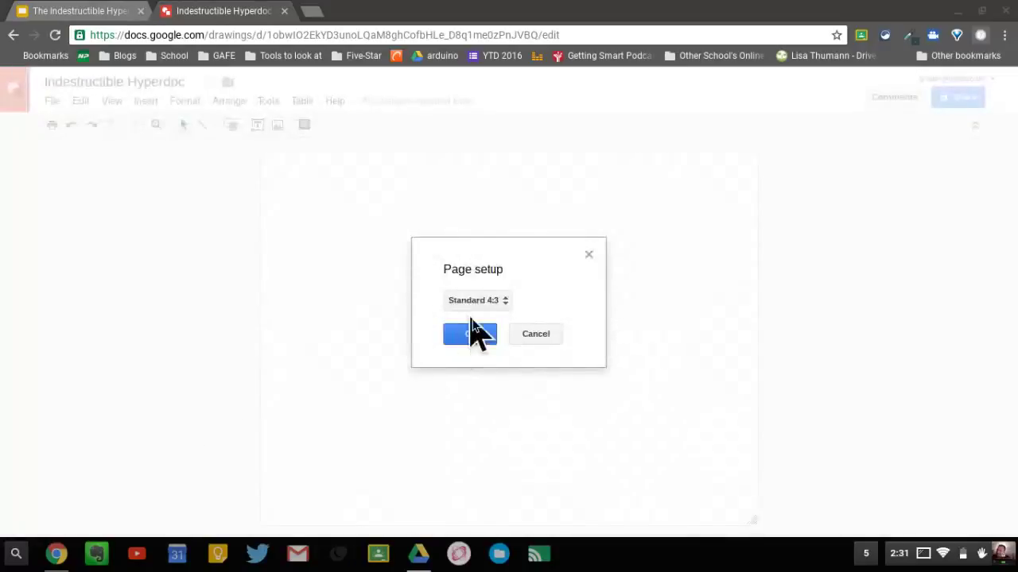
left_click(501, 307)
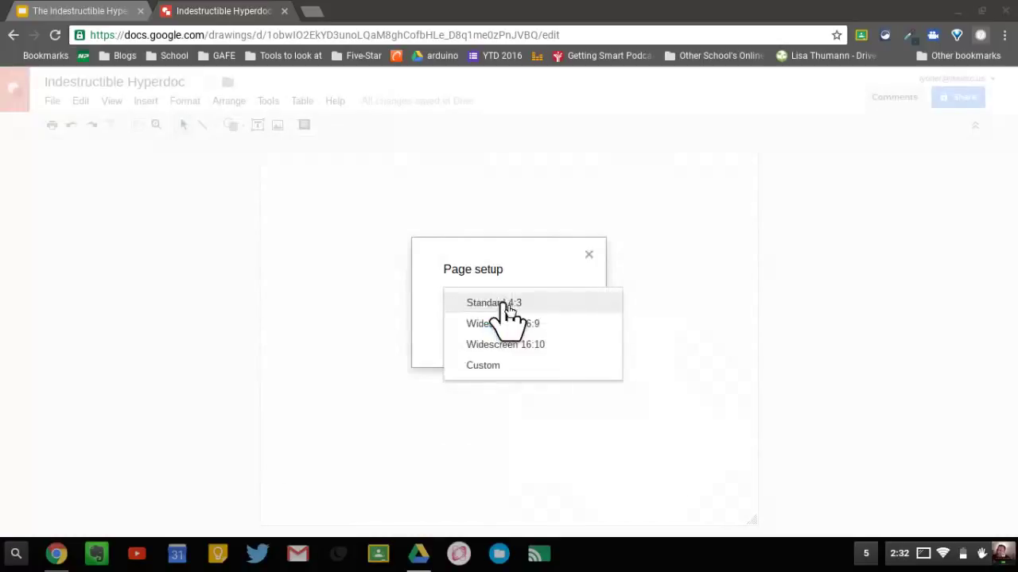
left_click(567, 326)
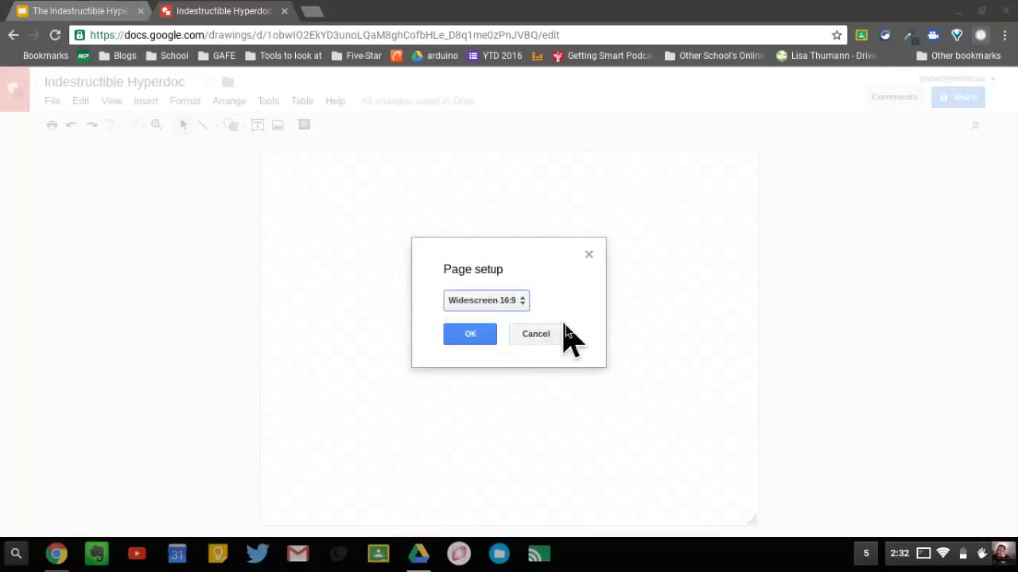
left_click(472, 335)
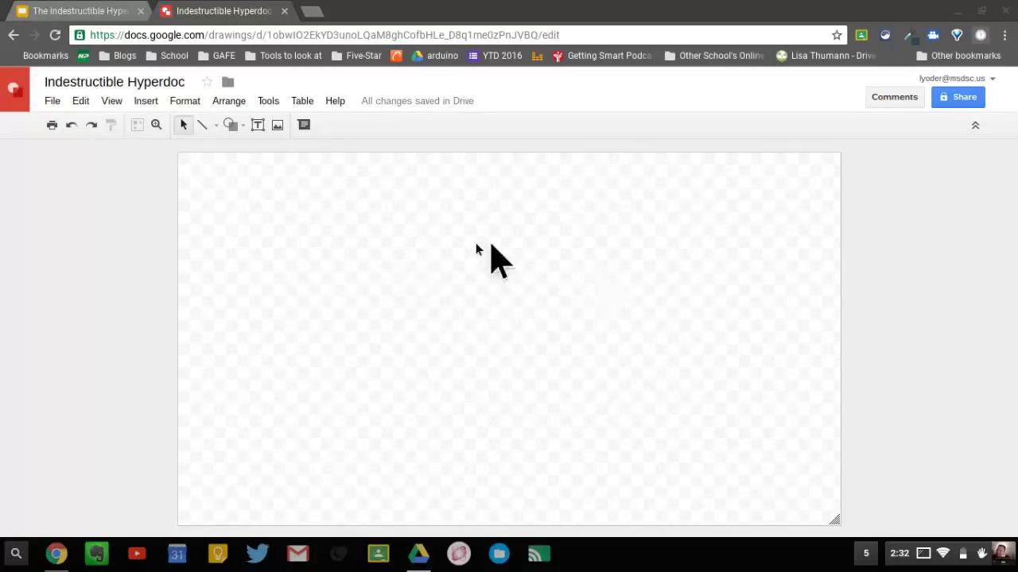
- Choose the purple swatch as the drawing canvas background
left_click(142, 103)
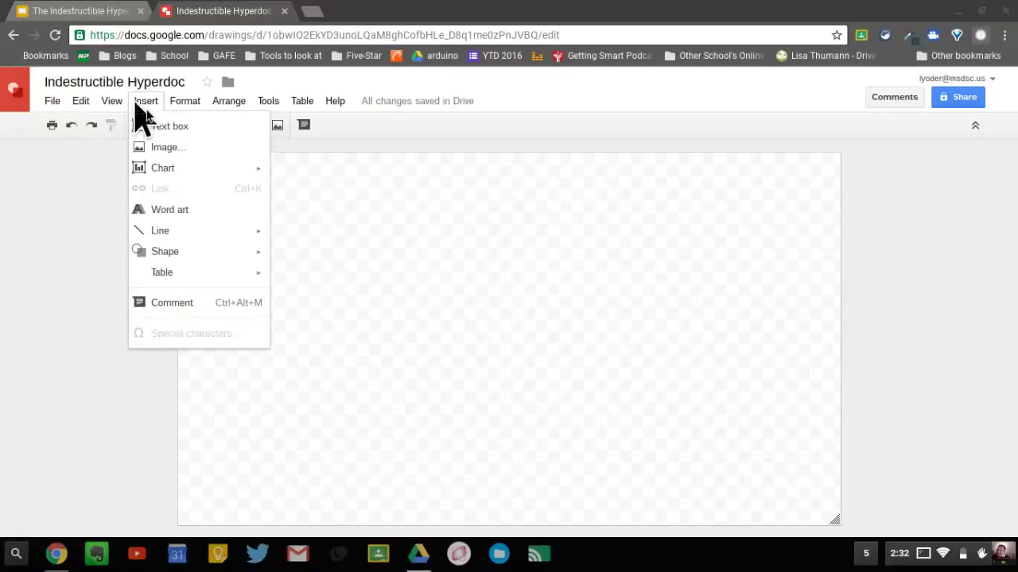
left_click(429, 236)
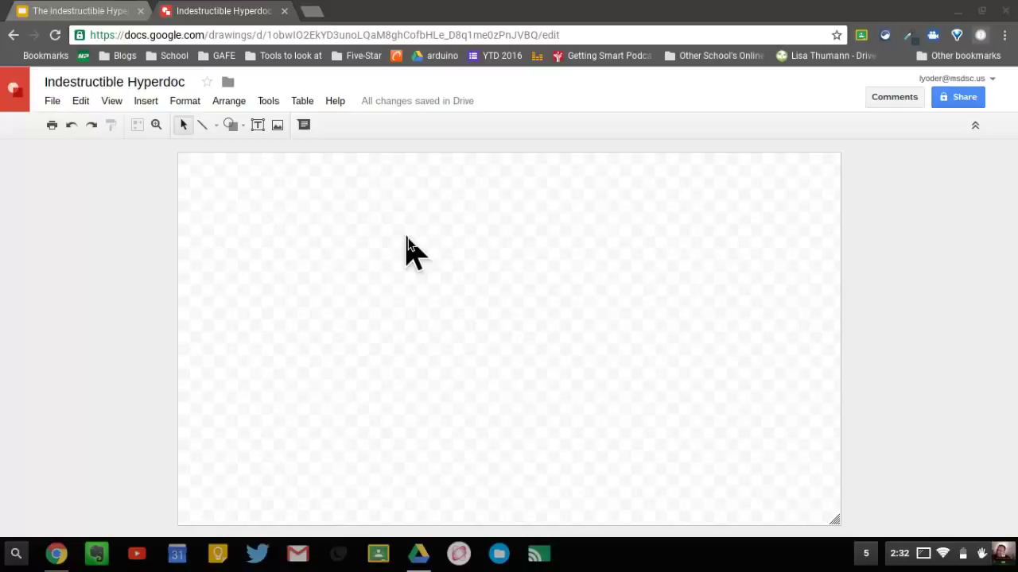
right_click(406, 238)
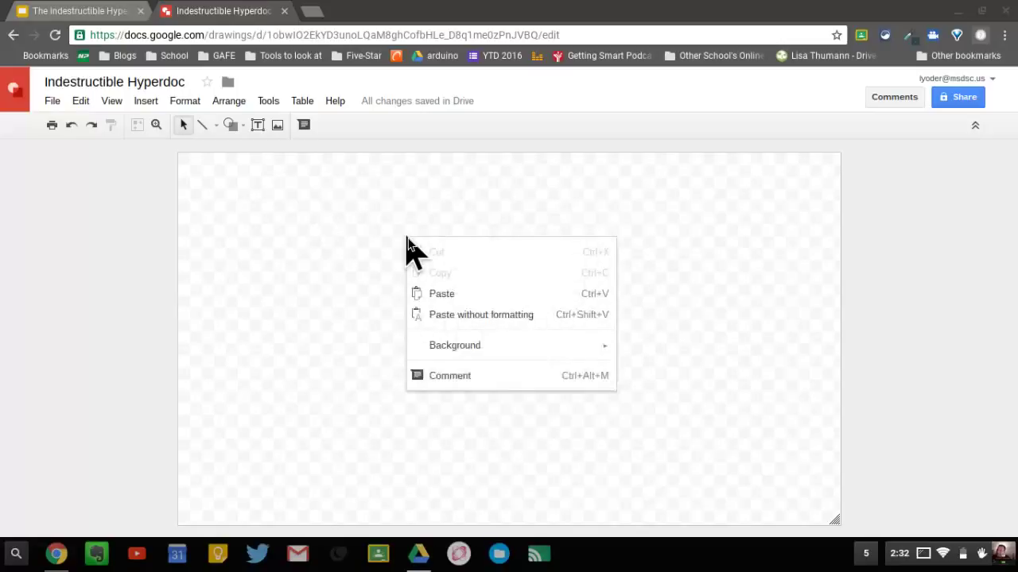
mouse_move(508, 345)
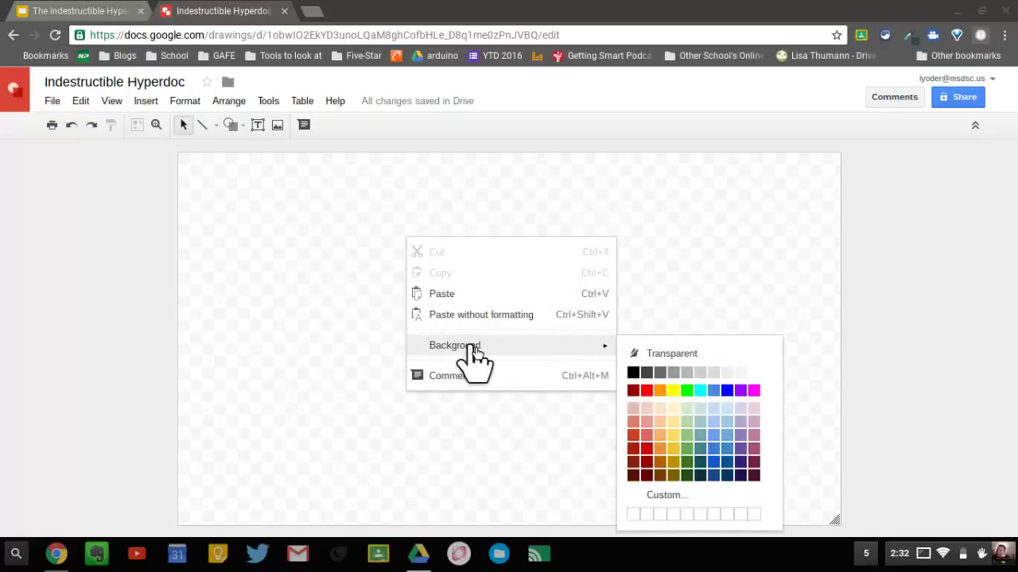
left_click(740, 393)
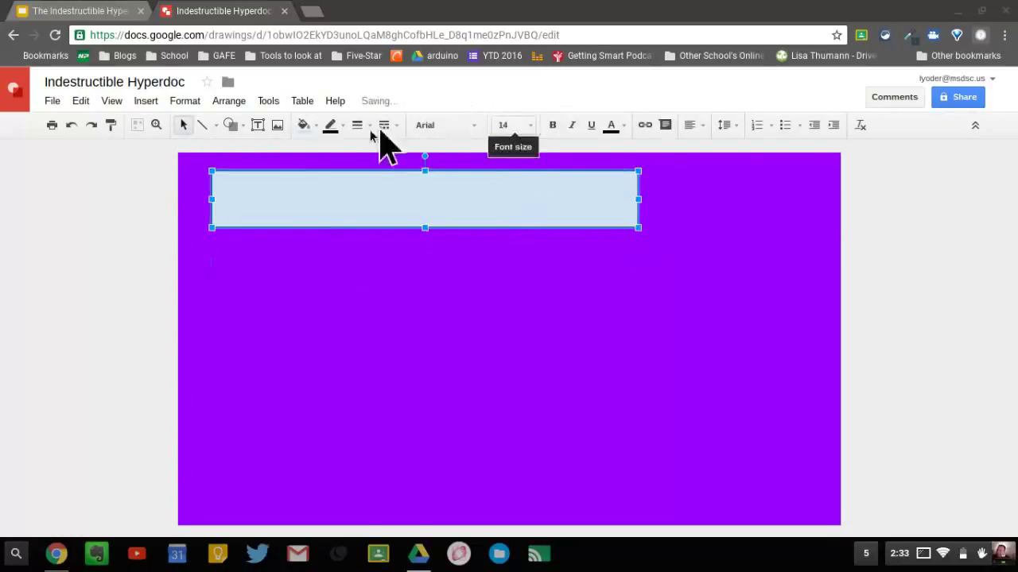
- Fill the top rectangle yellow and make its border transparent
left_click(306, 127)
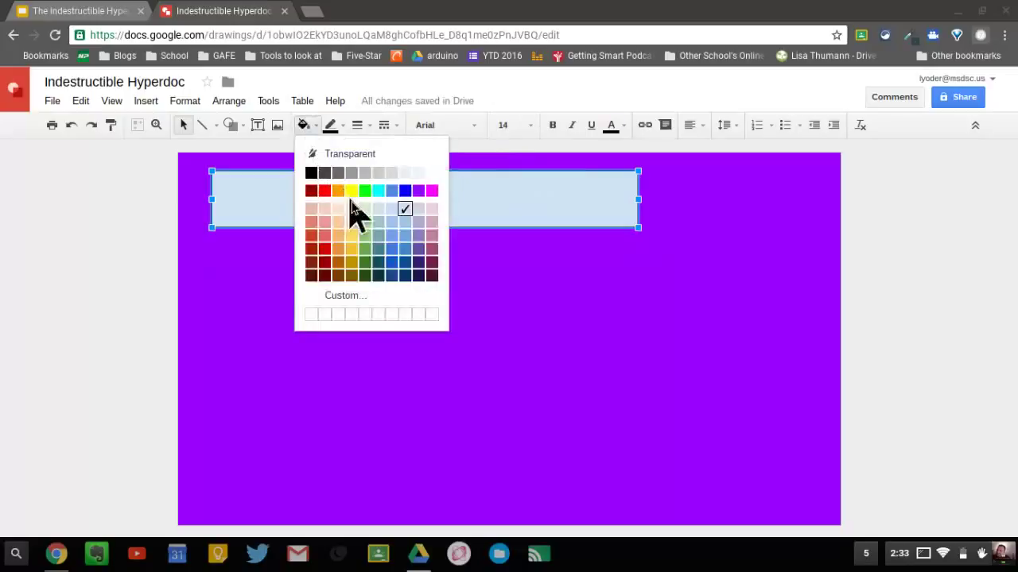
left_click(352, 248)
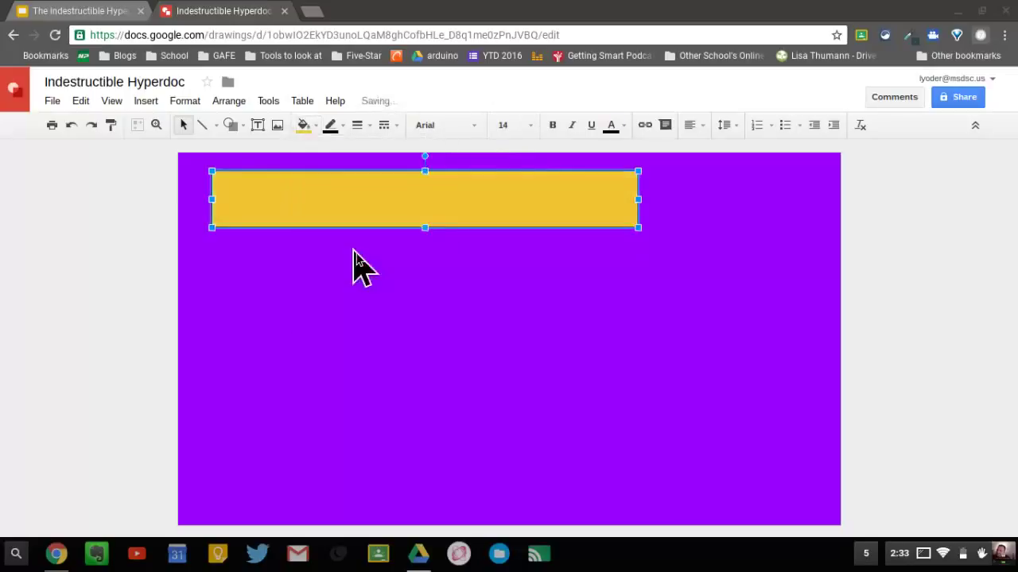
left_click(334, 127)
left_click(362, 155)
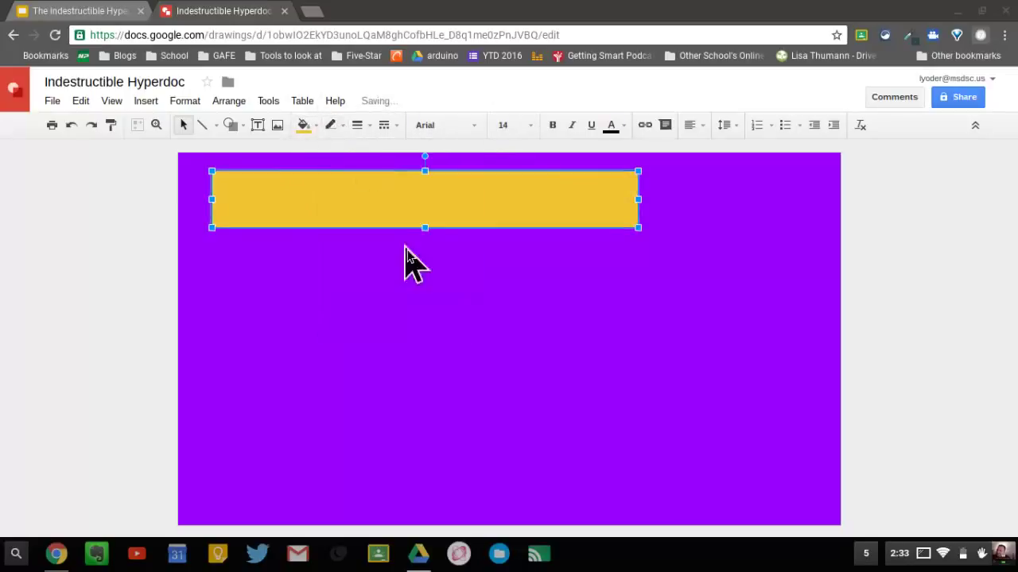
left_click(411, 270)
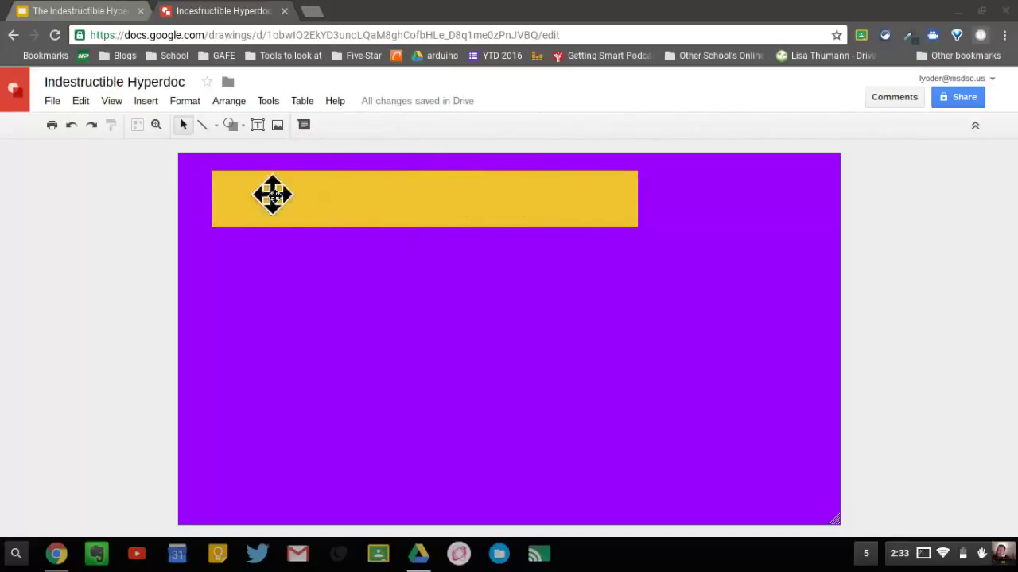
- Add a tall text box under the yellow bar with numbered directions about solids, liquids and gases
left_click(255, 127)
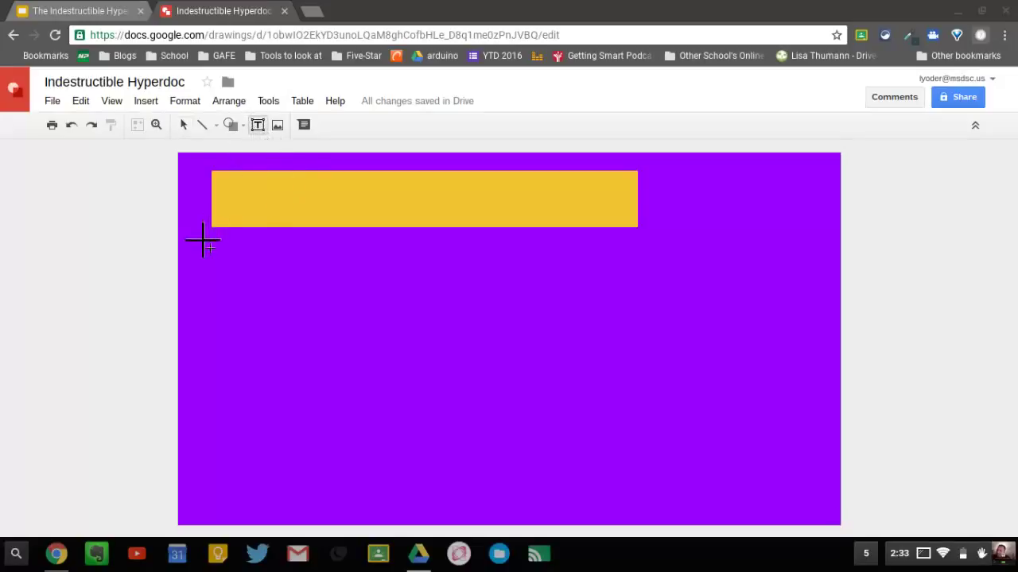
mouse_move(204, 241)
left_mouse_down()
mouse_move(497, 457)
mouse_move(394, 494)
left_mouse_up()
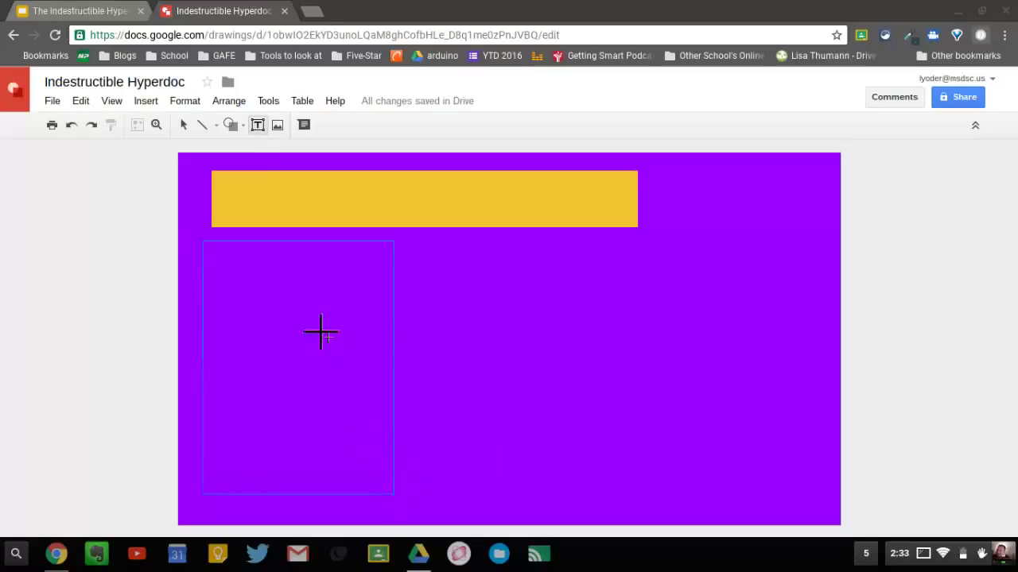
type("You will need t")
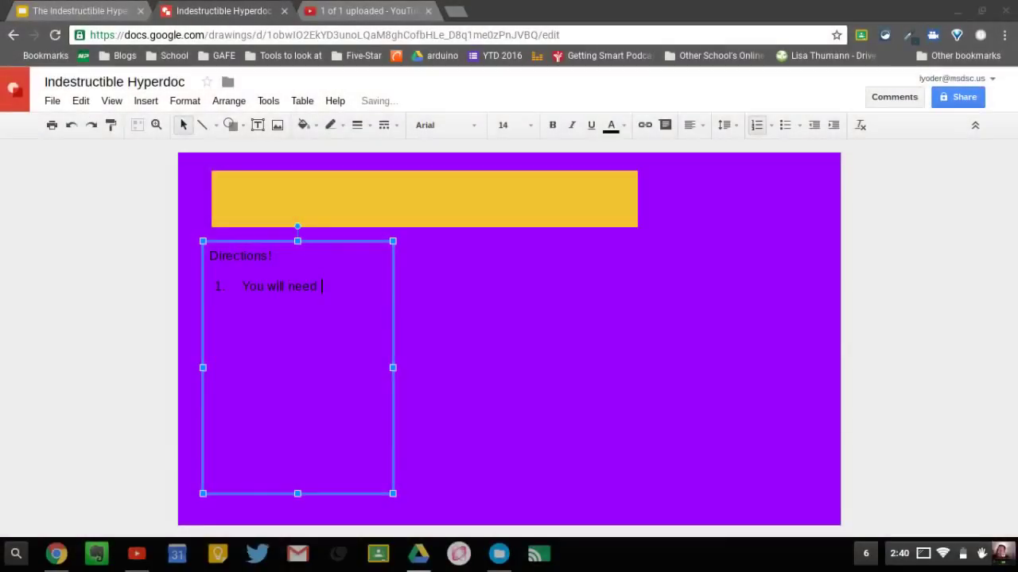
type("o find a picture representing a solid. s")
key("BackSpace")
type("liquid")
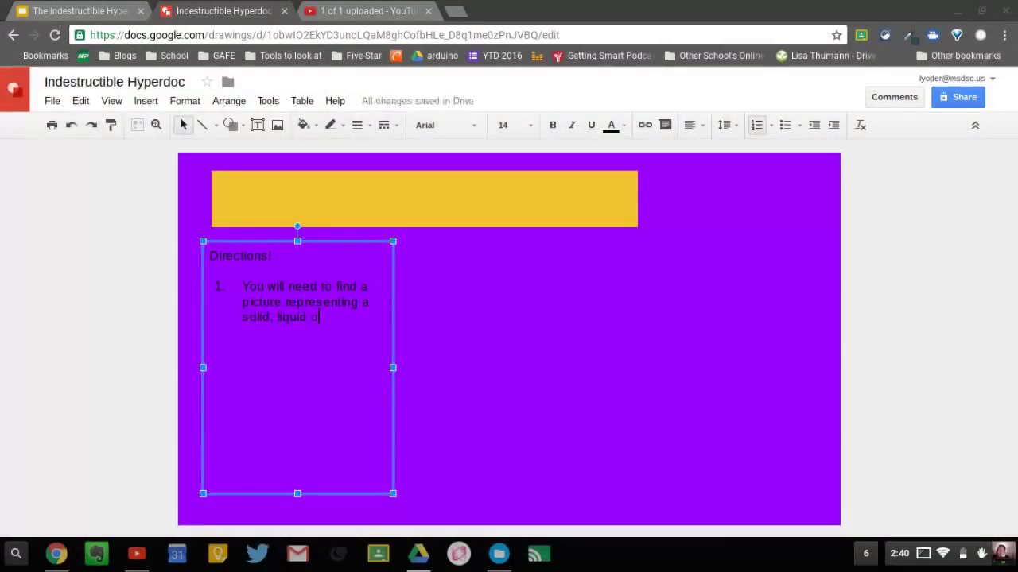
type(", or gas. ")
type("Make the obje")
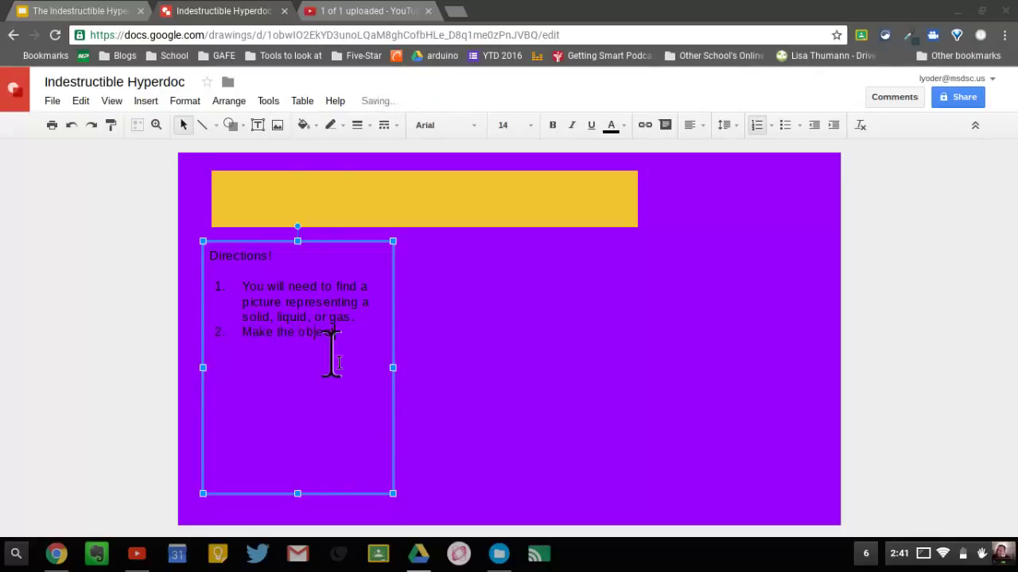
type("ct share what makes it a solid, liquid, or gas using a ")
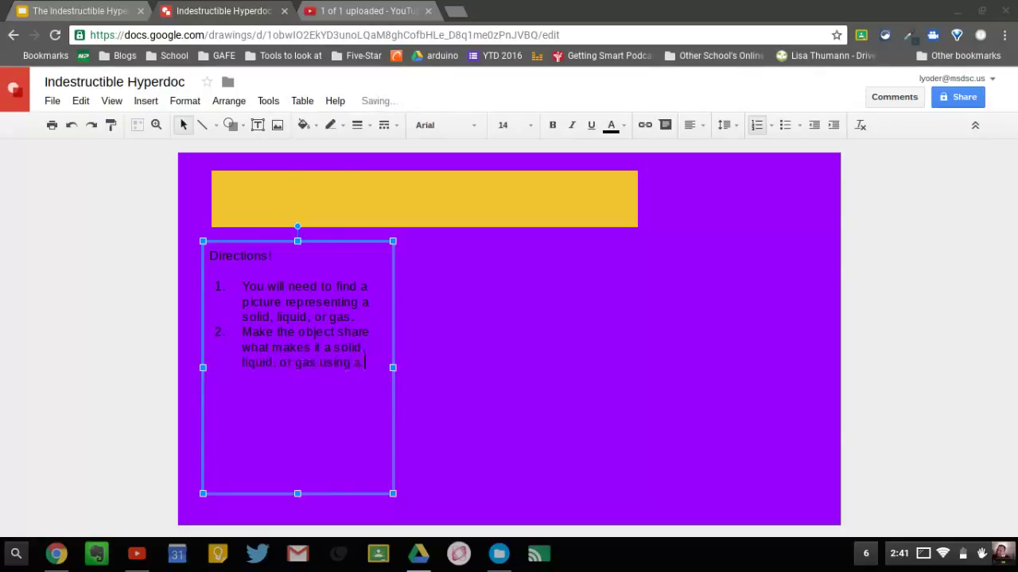
type("speech bubble in the shapes!")
key("Return")
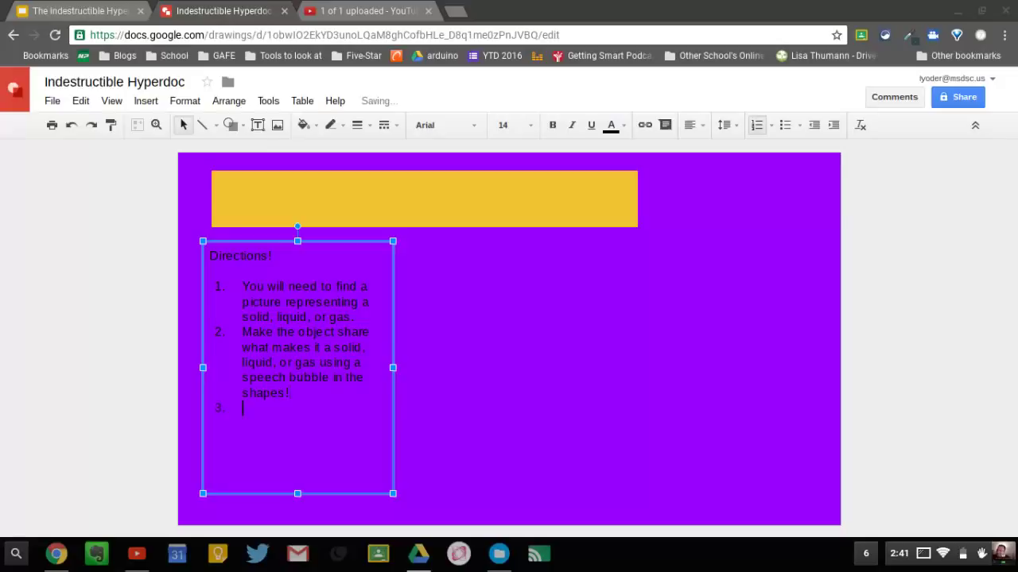
- Paste a screenshot of callout shapes, shrink it and place it at the bottom-left
left_click(240, 125)
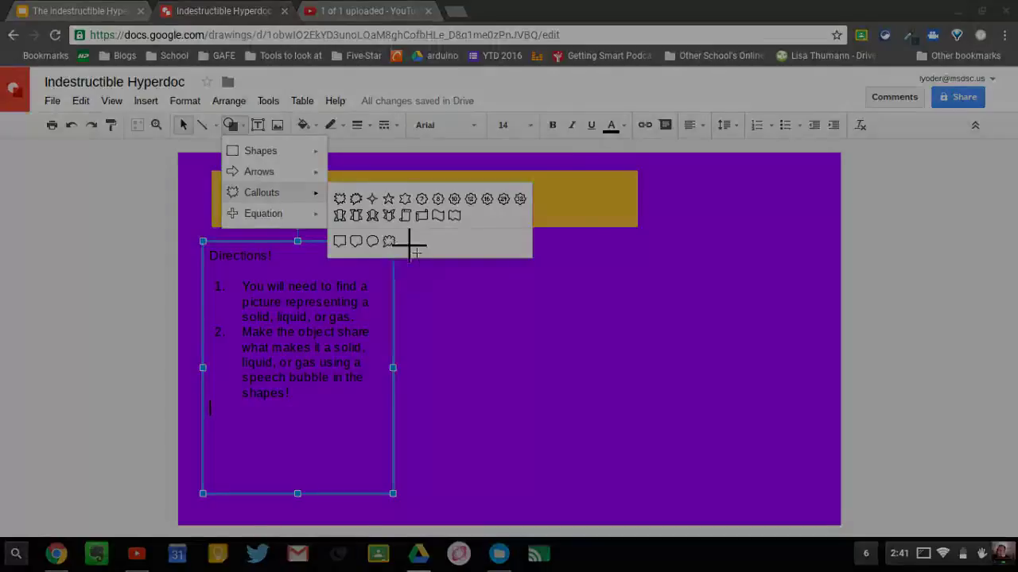
key("ctrl+v")
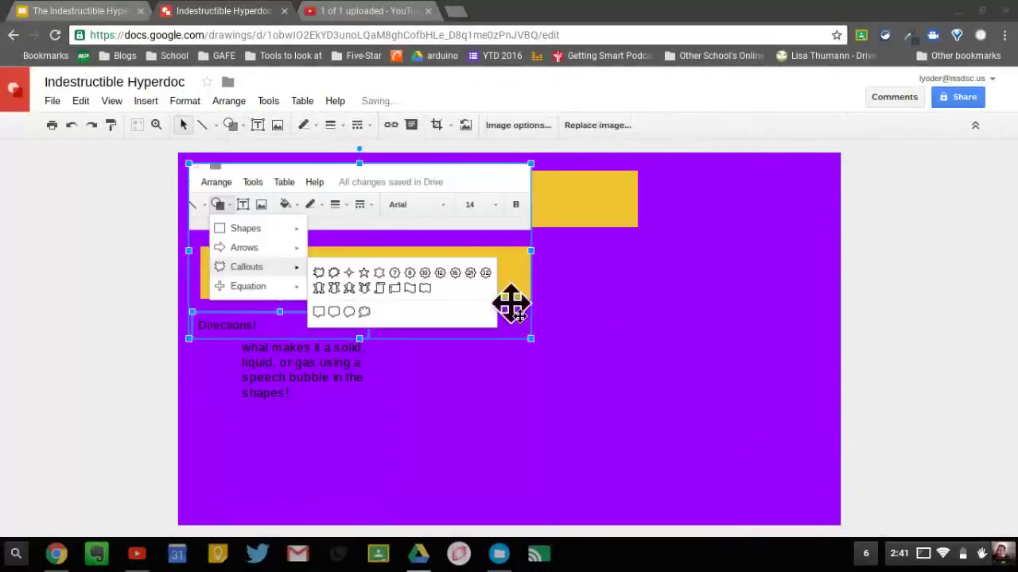
left_click_drag(529, 337, 397, 268)
left_click_drag(307, 186, 330, 438)
- Draw a yellow-filled arrow near the bottom of the canvas and set its outline colour
left_click(230, 125)
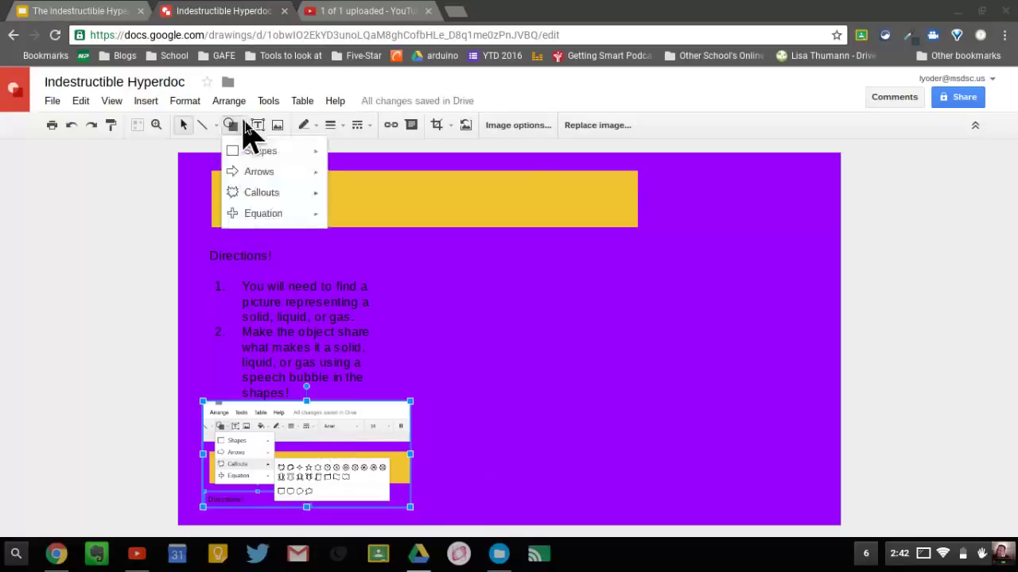
left_click(352, 178)
left_click_drag(328, 486, 424, 502)
left_click(302, 125)
left_click(341, 177)
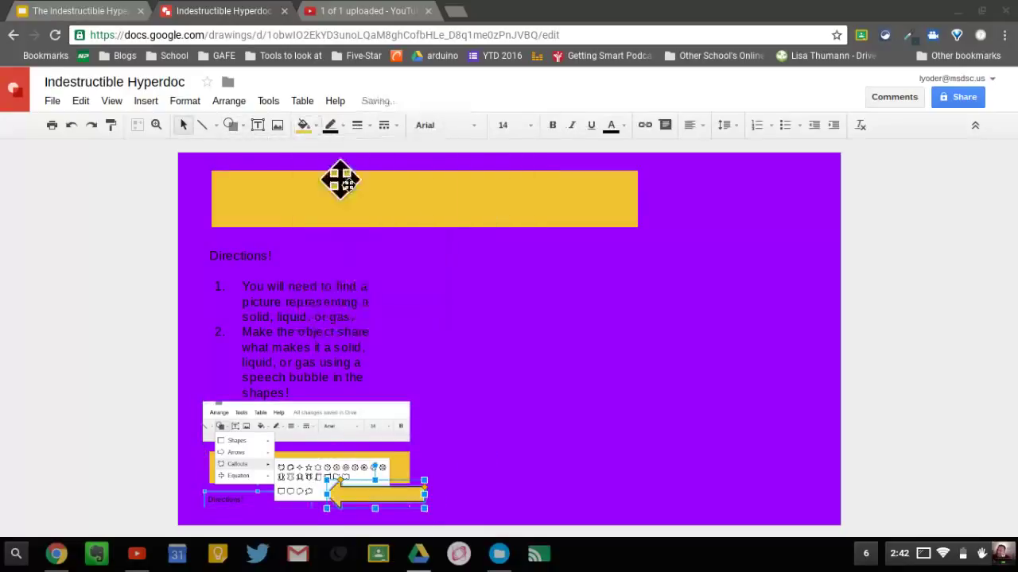
left_click(329, 125)
left_click(357, 183)
left_click(146, 101)
- Duplicate the top yellow bar and resize the copy into a large box right of the directions
left_click(307, 199)
key("ctrl+d")
left_click_drag(241, 185, 432, 263)
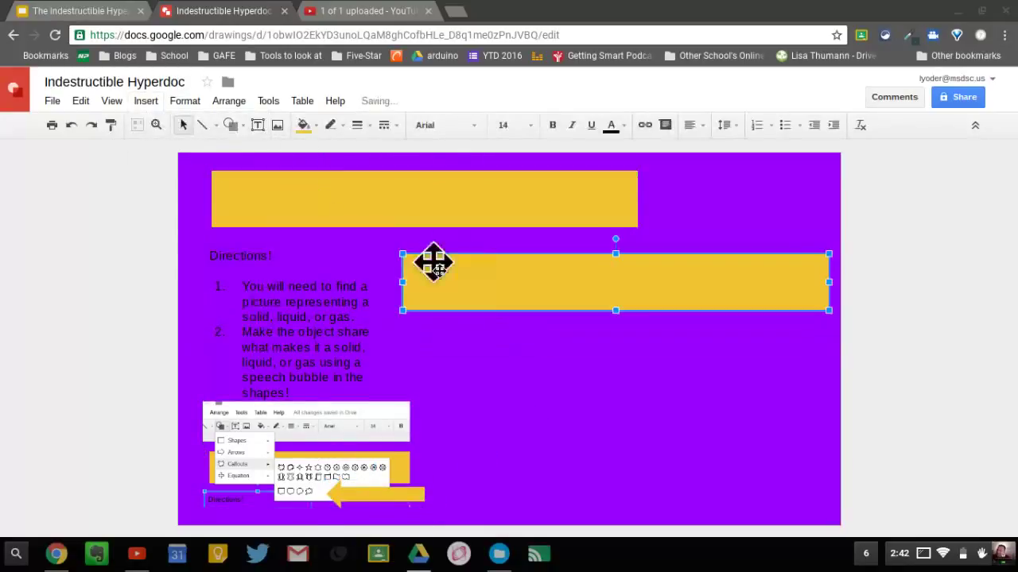
mouse_move(402, 311)
left_mouse_down()
mouse_move(466, 414)
mouse_move(443, 480)
left_mouse_up()
left_click_drag(827, 259, 672, 347)
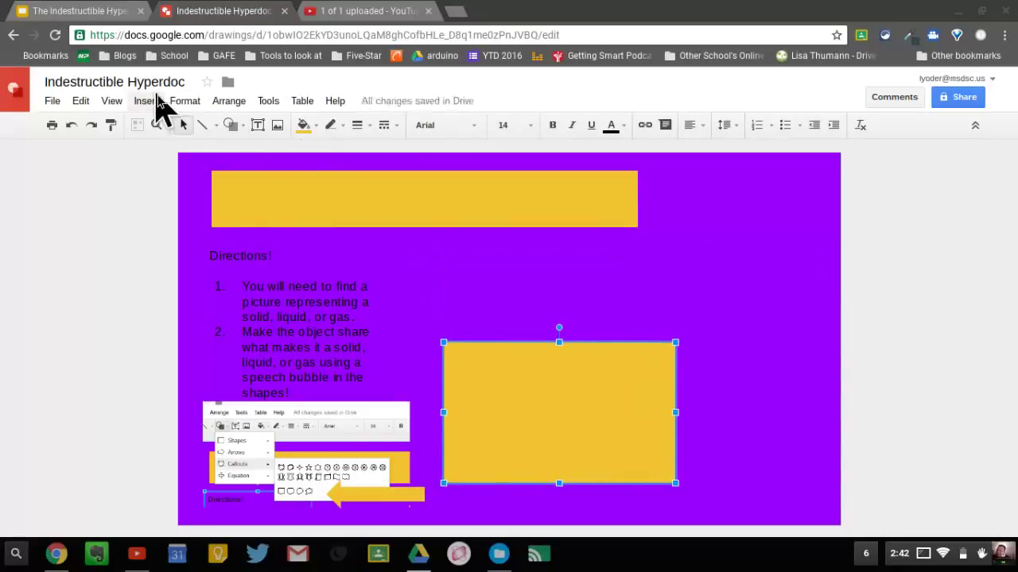
left_click_drag(443, 342, 458, 311)
left_click(795, 447)
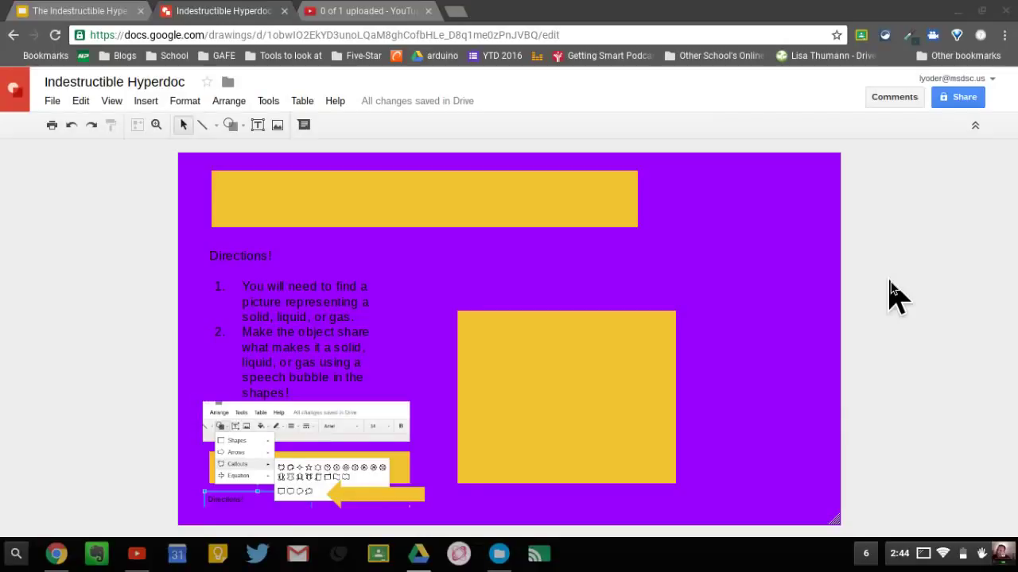
left_click(52, 102)
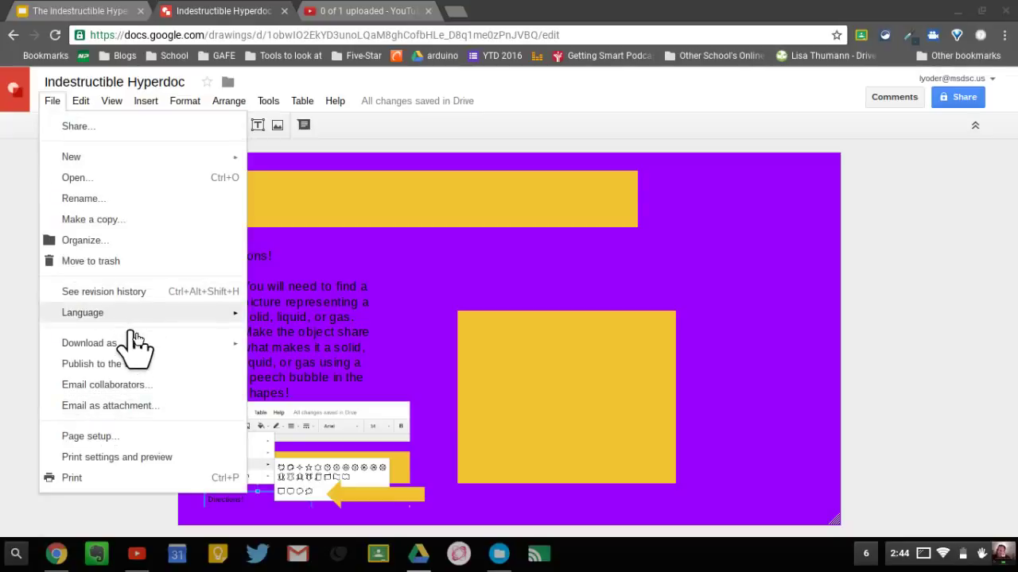
mouse_move(89, 342)
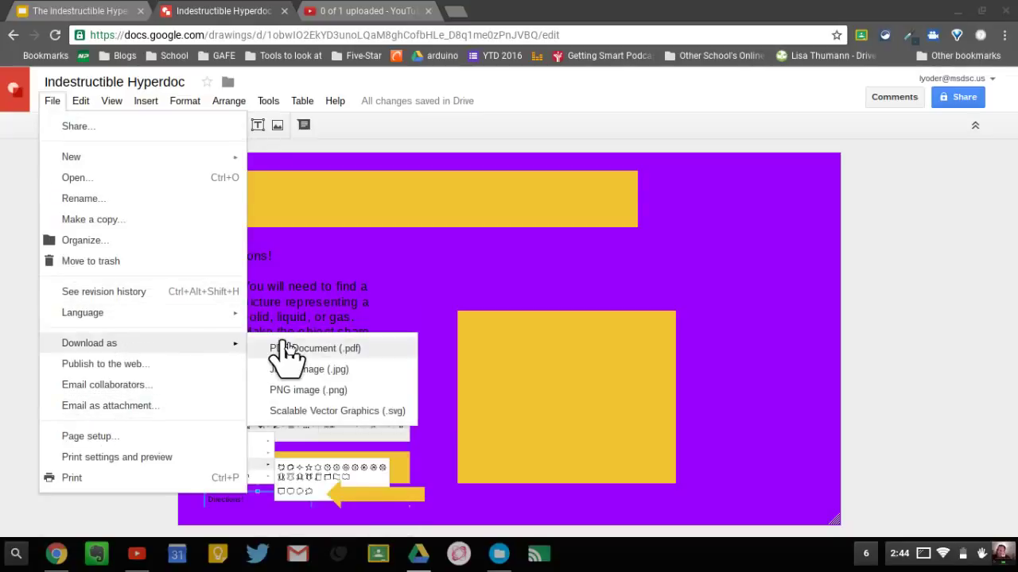
- Download the drawing as the PNG image Indestructible Hyperdoc.png
left_click(298, 389)
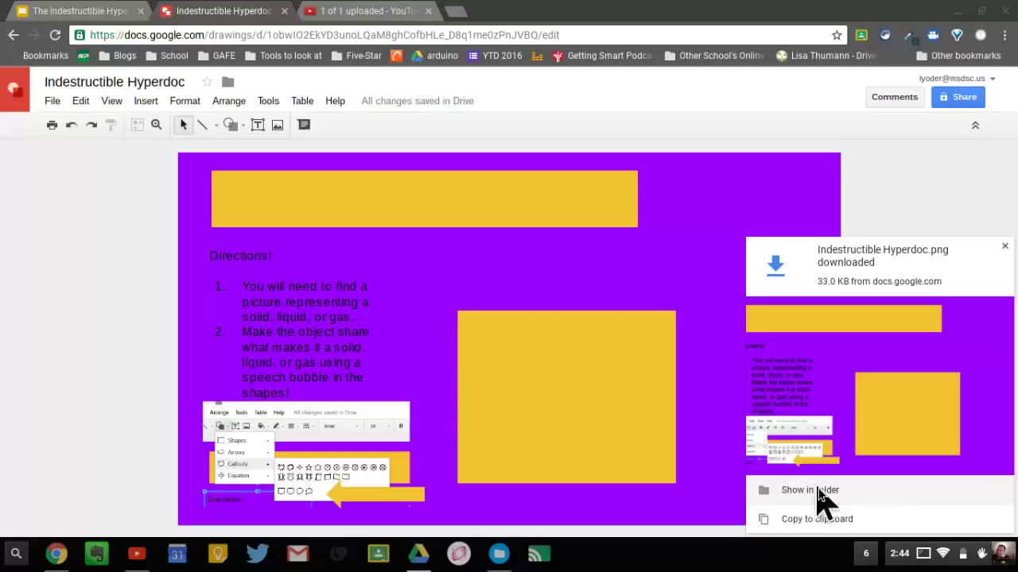
- Show the Downloads folder in Files with Indestructible Hyperdoc.png listed, dismissing the download popup
left_click(819, 492)
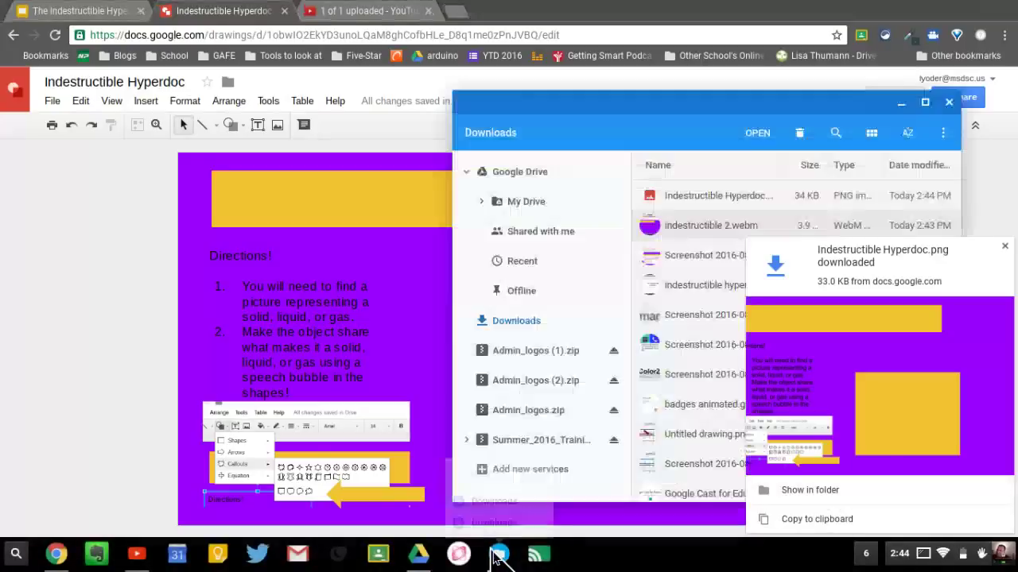
left_click(498, 553)
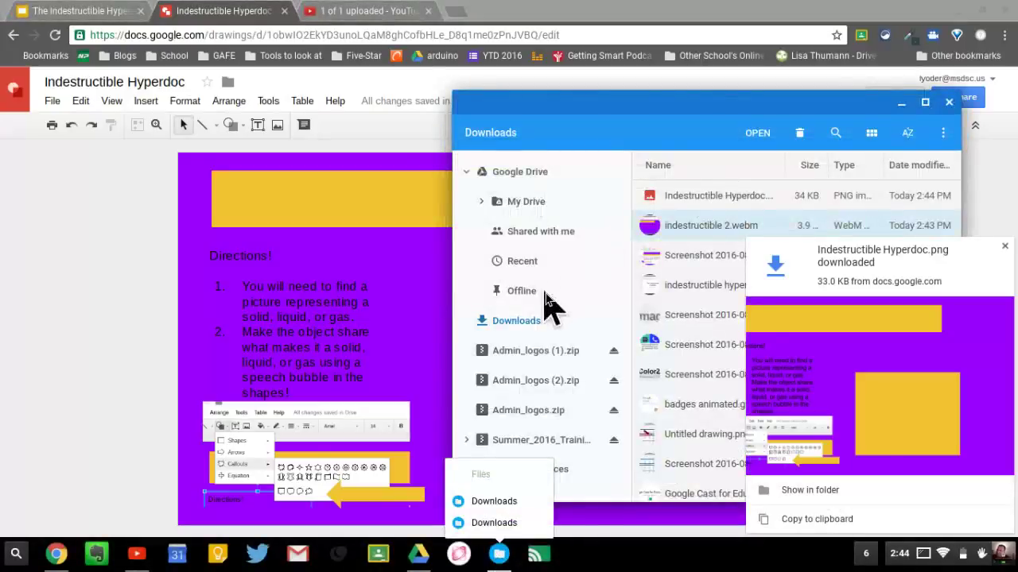
left_click(533, 322)
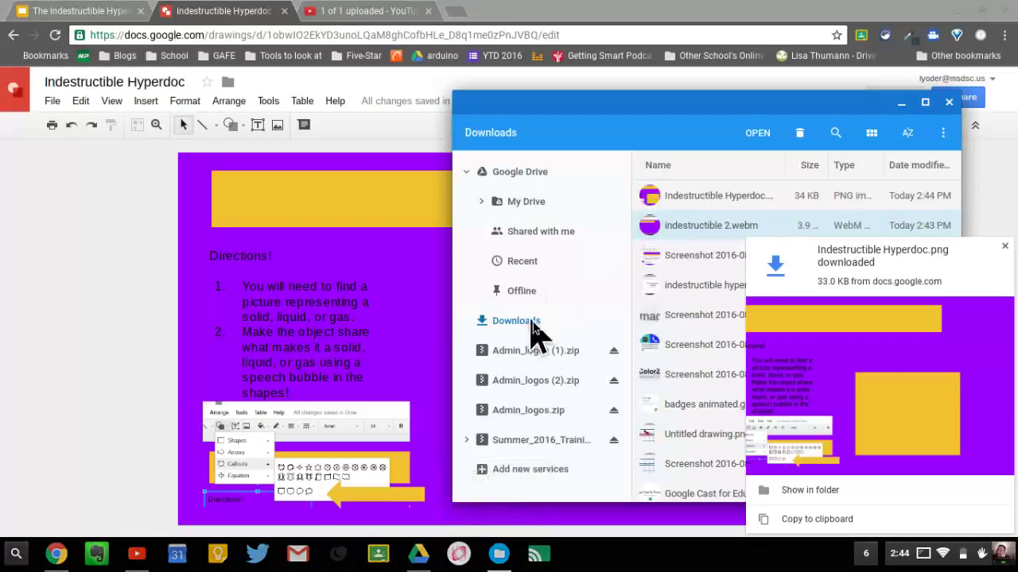
left_click(531, 322)
left_click(1004, 246)
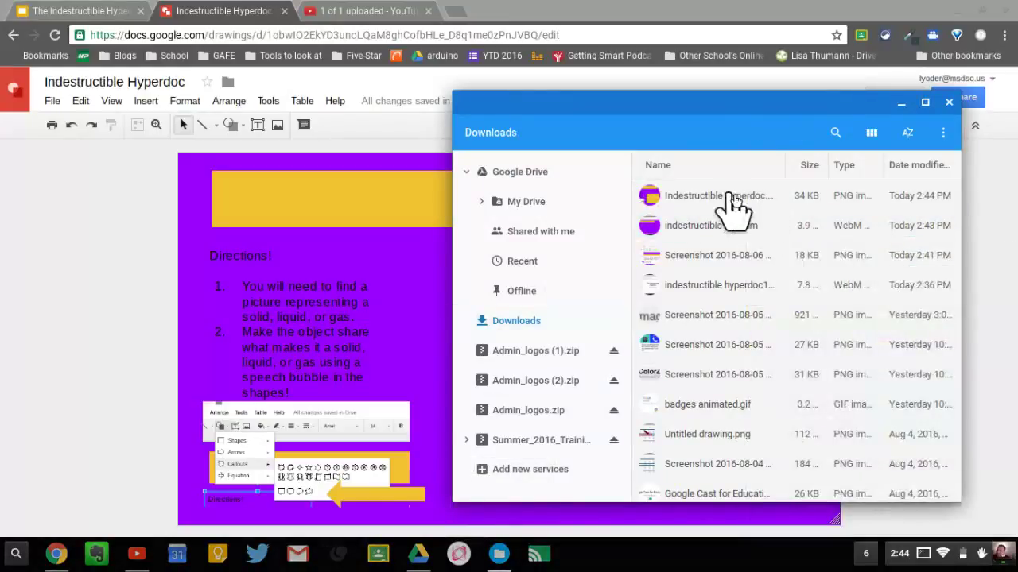
- Open the master editor for The Indestructible Hyperdoc and select the Simple Light master slide
left_click(98, 7)
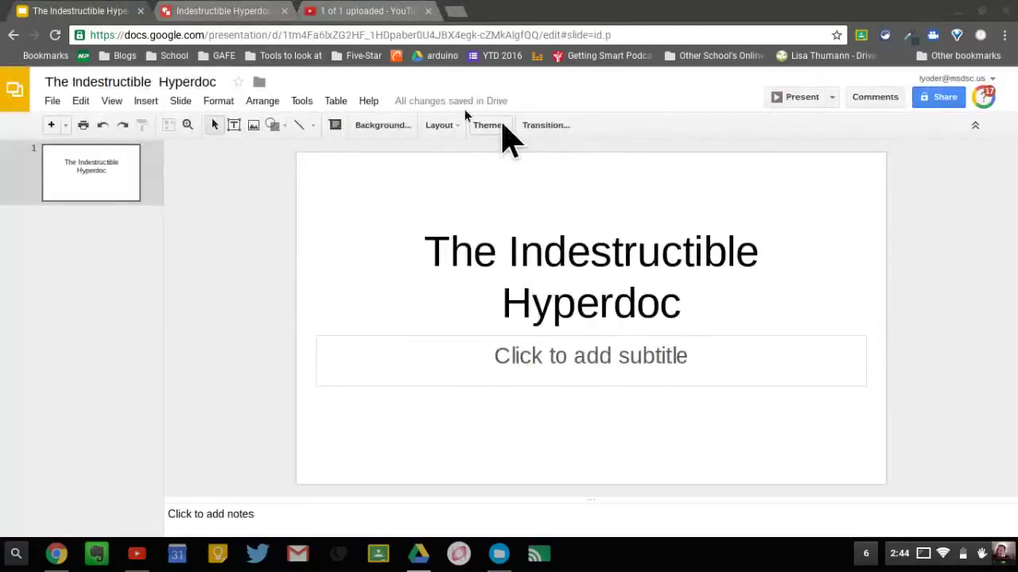
left_click(181, 103)
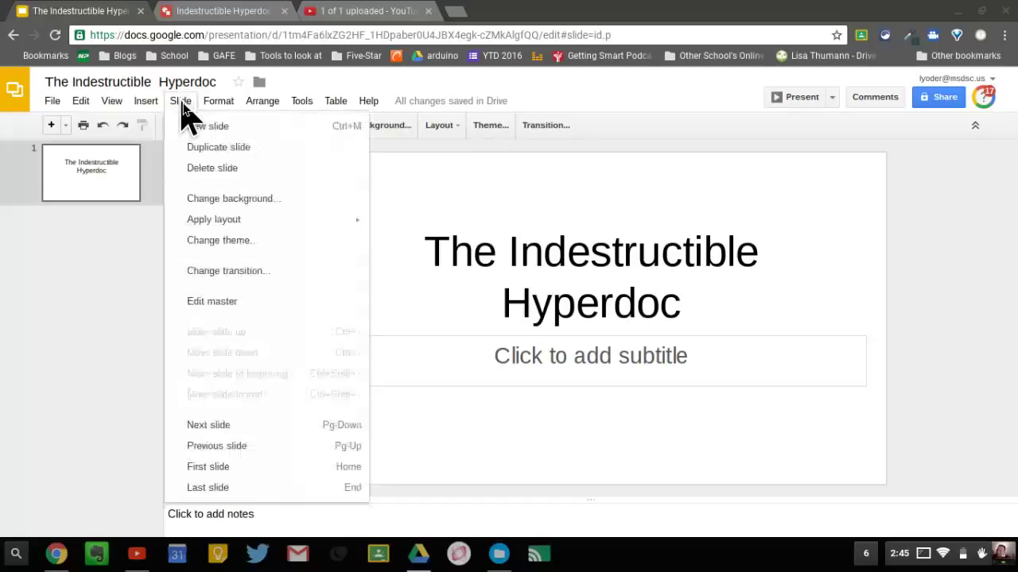
left_click(246, 307)
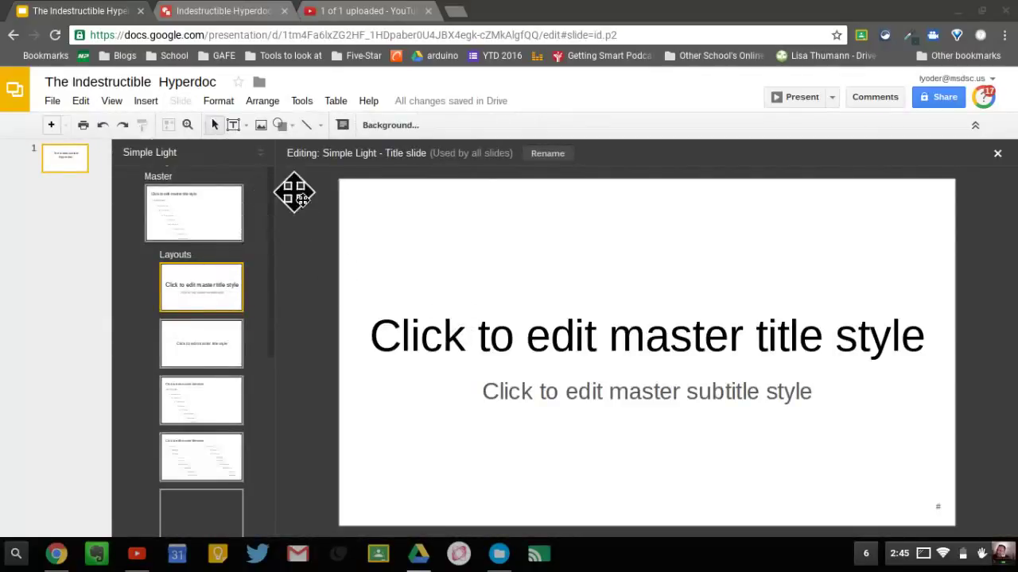
left_click(216, 213)
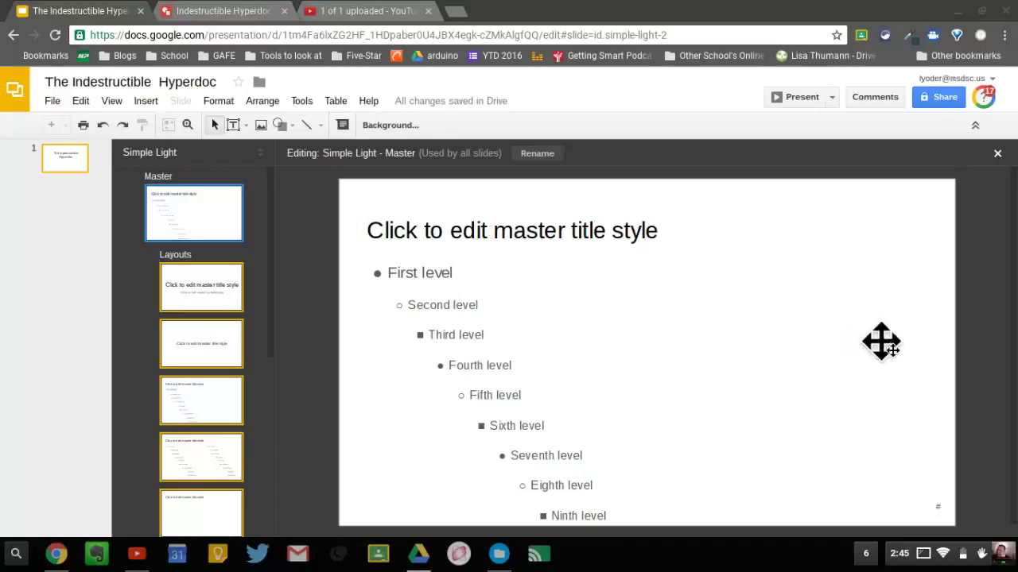
- Upload Indestructible Hyperdoc.png from Downloads as the master slide's background image
left_click(395, 125)
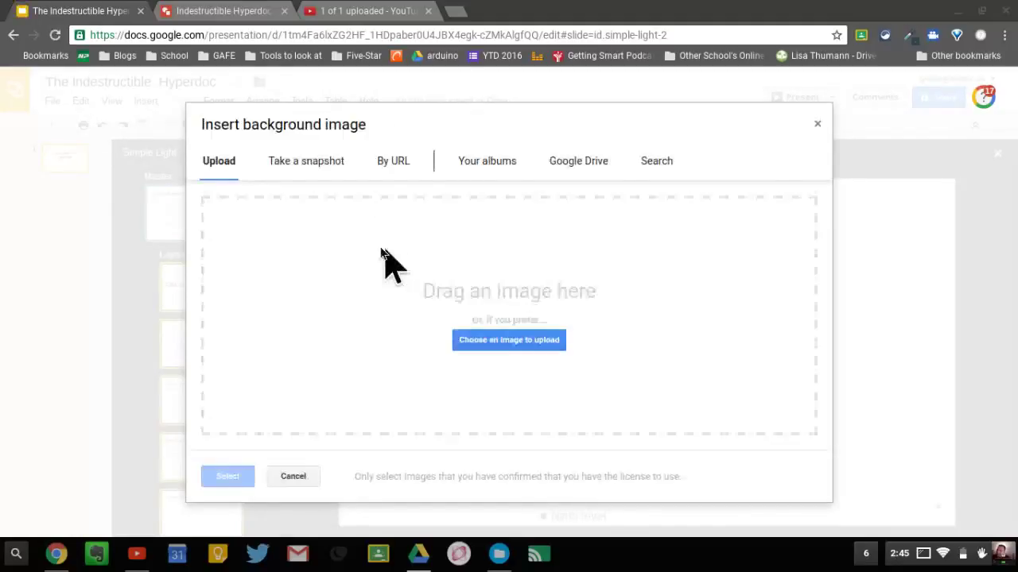
left_click(500, 341)
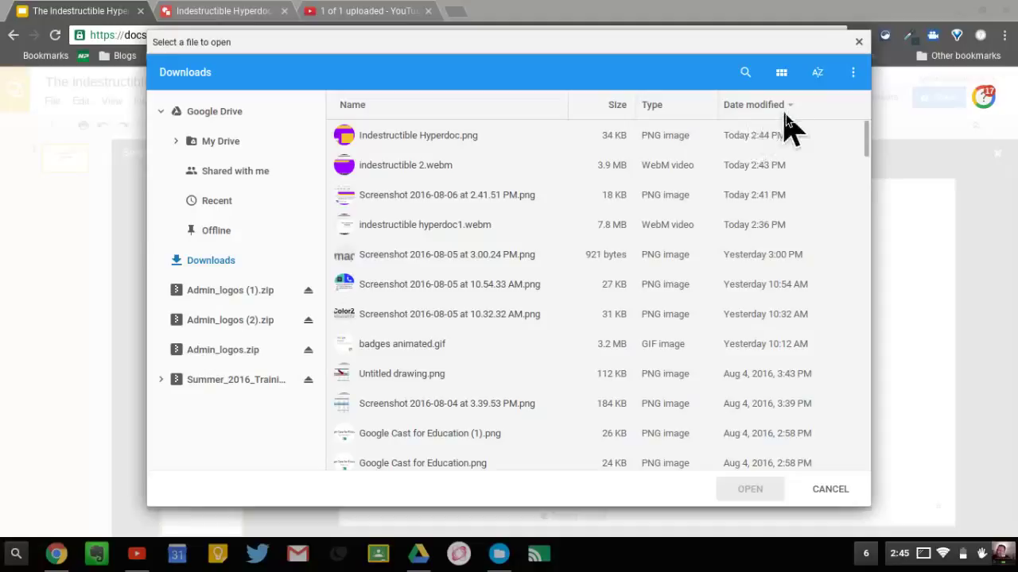
left_click(451, 129)
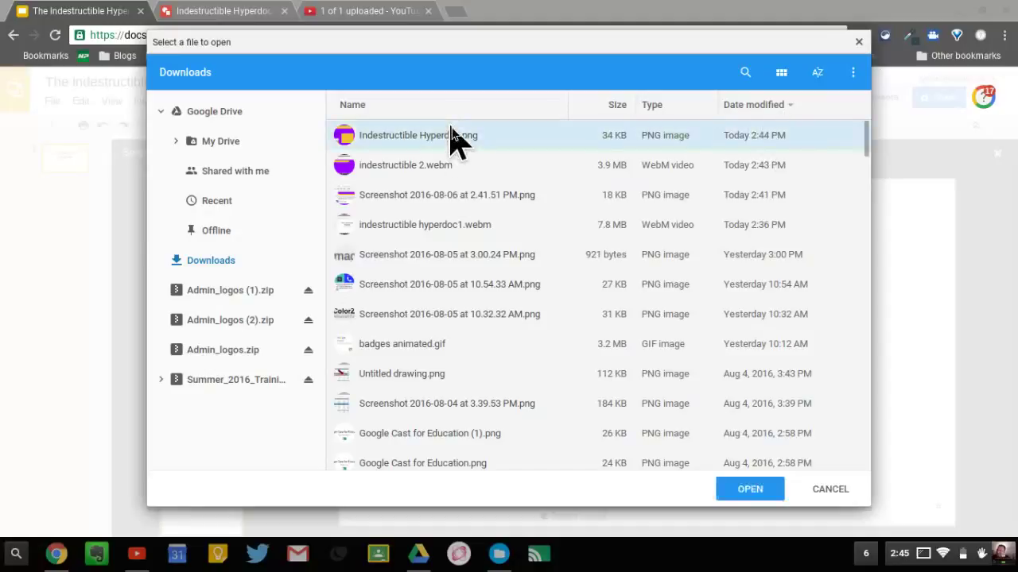
left_click(746, 492)
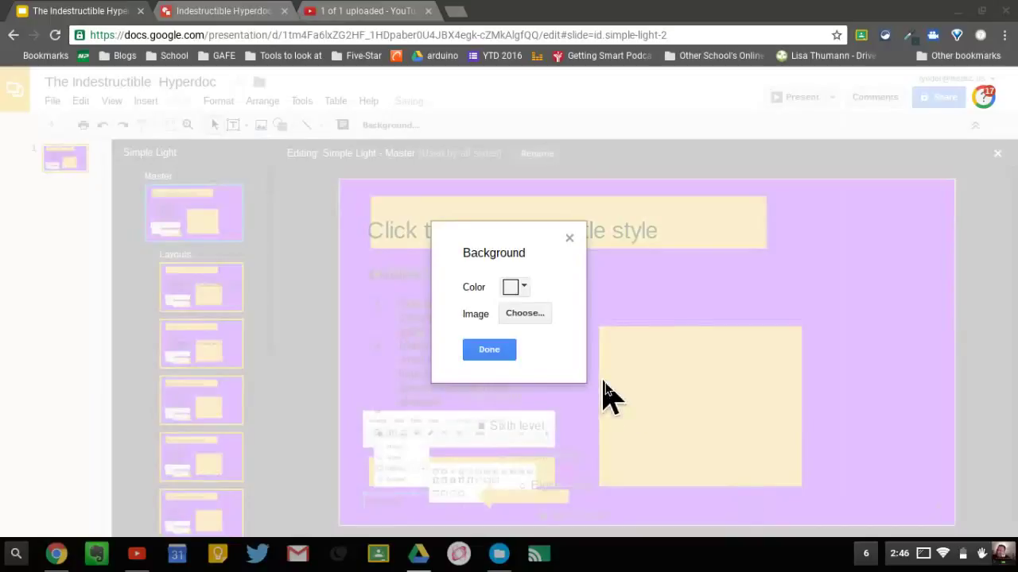
- Fit the master title placeholder onto the yellow bar by adjusting its left and top edges
left_click(489, 350)
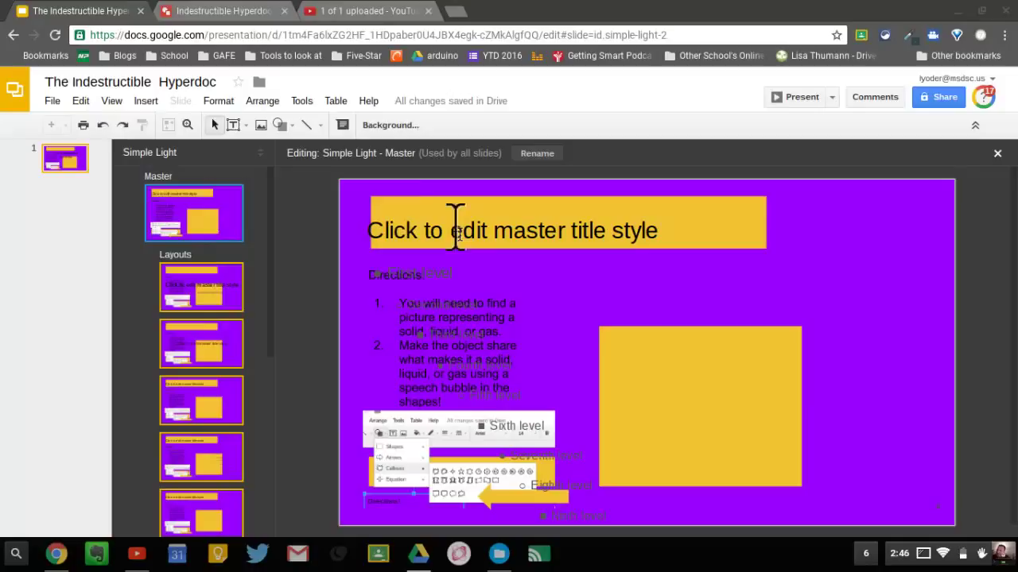
left_click(398, 210)
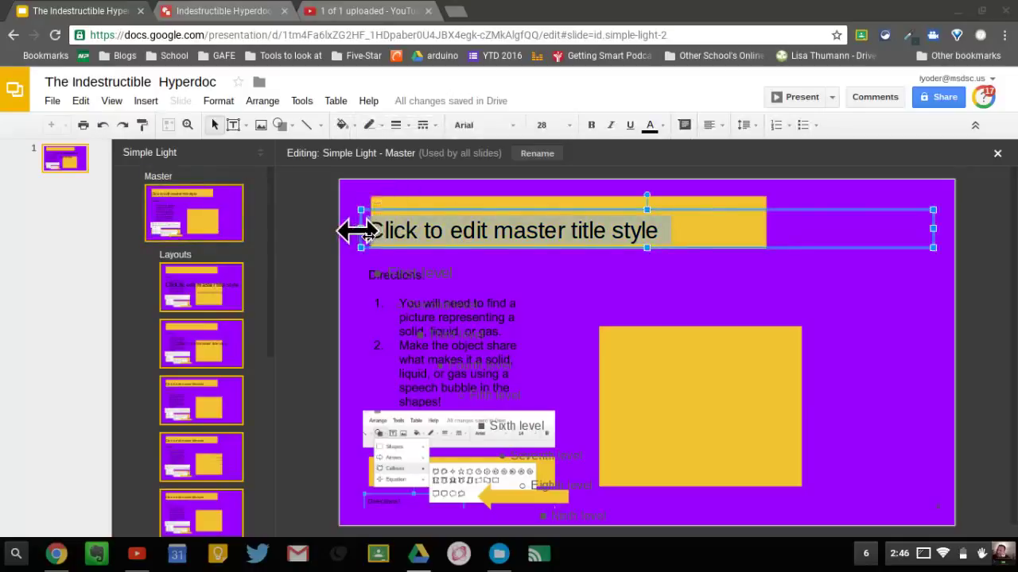
left_click_drag(362, 228, 375, 229)
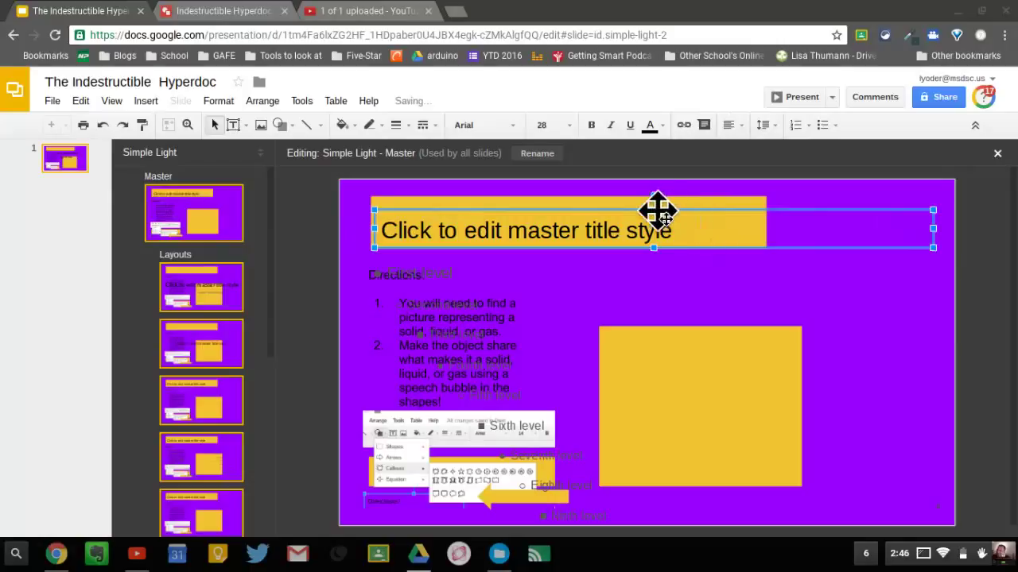
left_click_drag(657, 210, 656, 198)
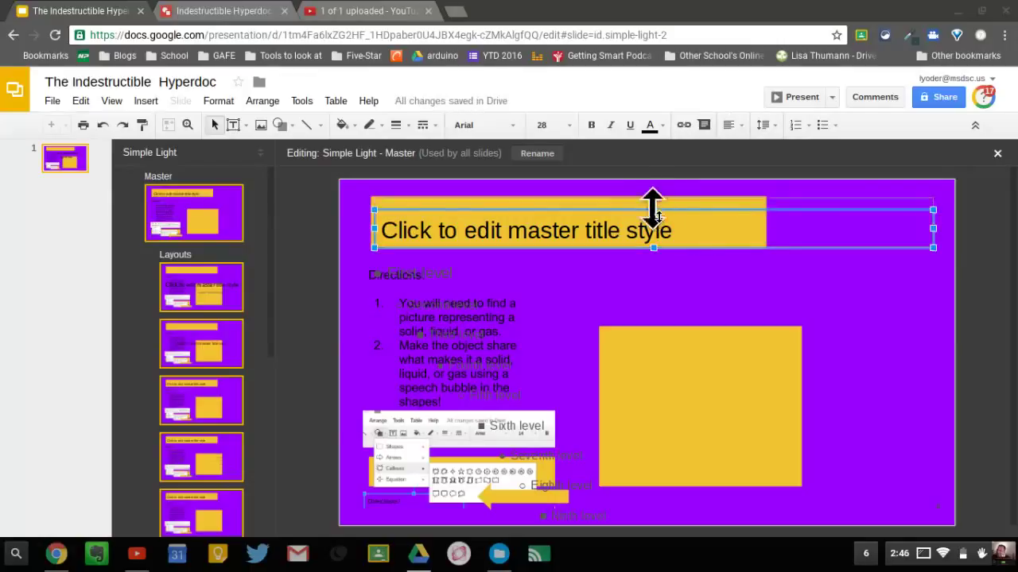
- Review the Title slide, Section header and master layouts, ending on Title and body
left_click(226, 294)
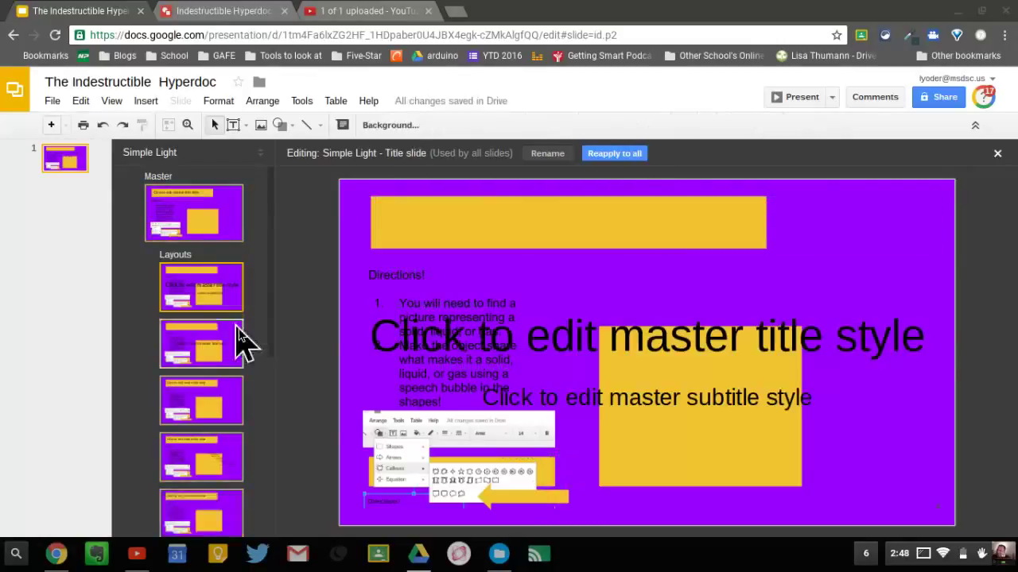
left_click(241, 337)
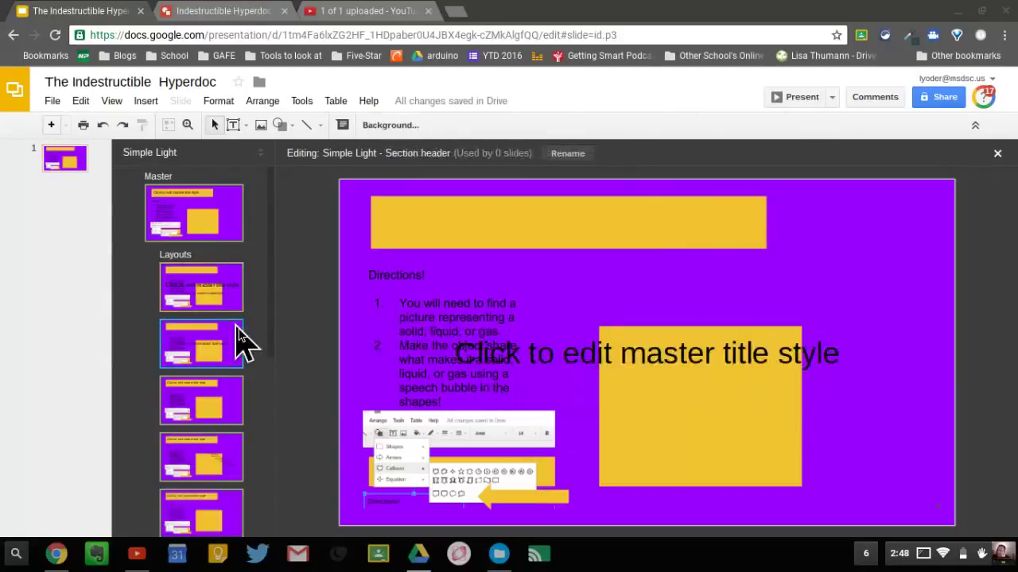
left_click(227, 225)
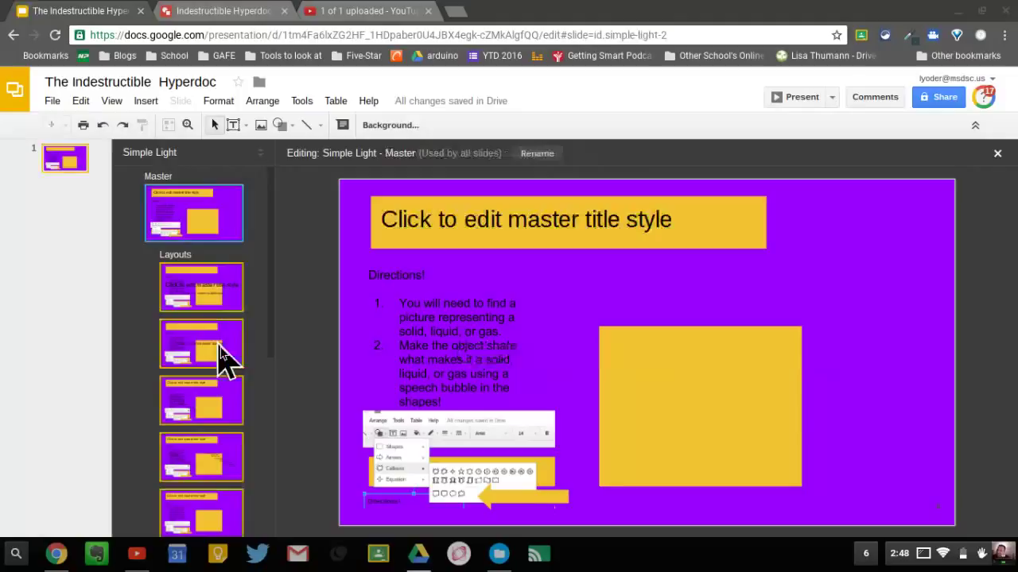
left_click(227, 413)
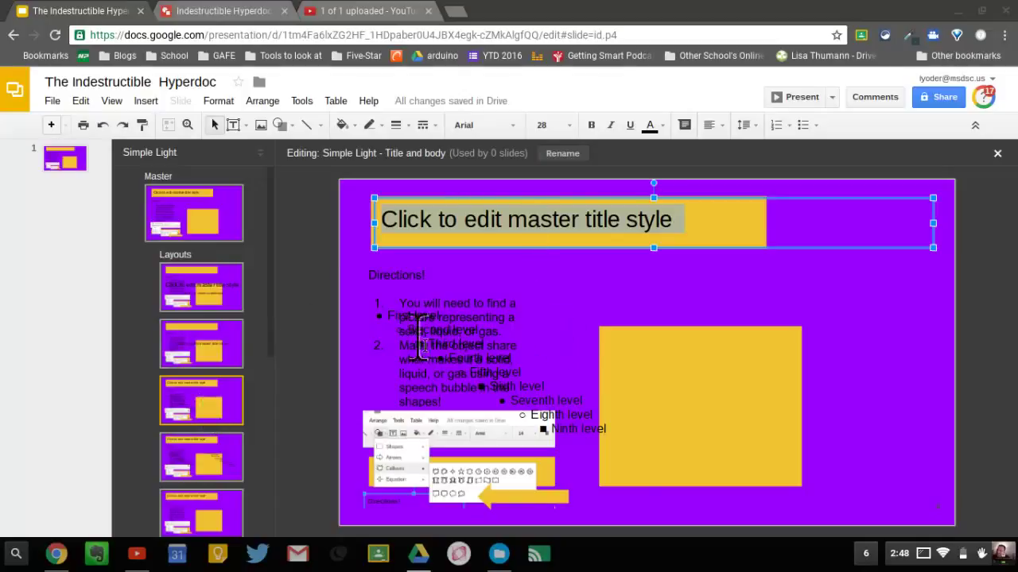
- Delete the Title and body layout's body text box and exit the master editor
left_click(420, 344)
left_click(358, 314)
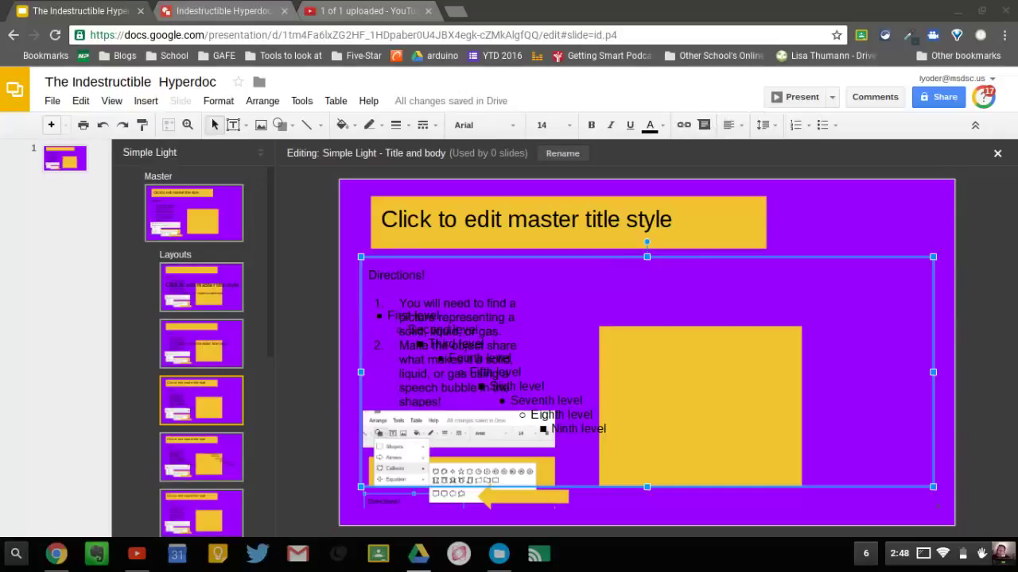
key("Delete")
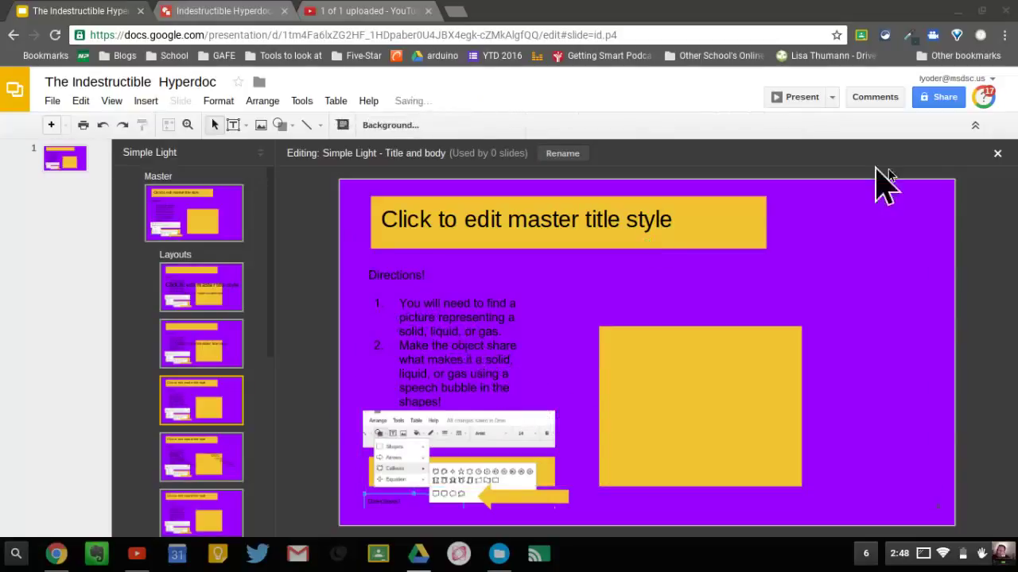
left_click(998, 154)
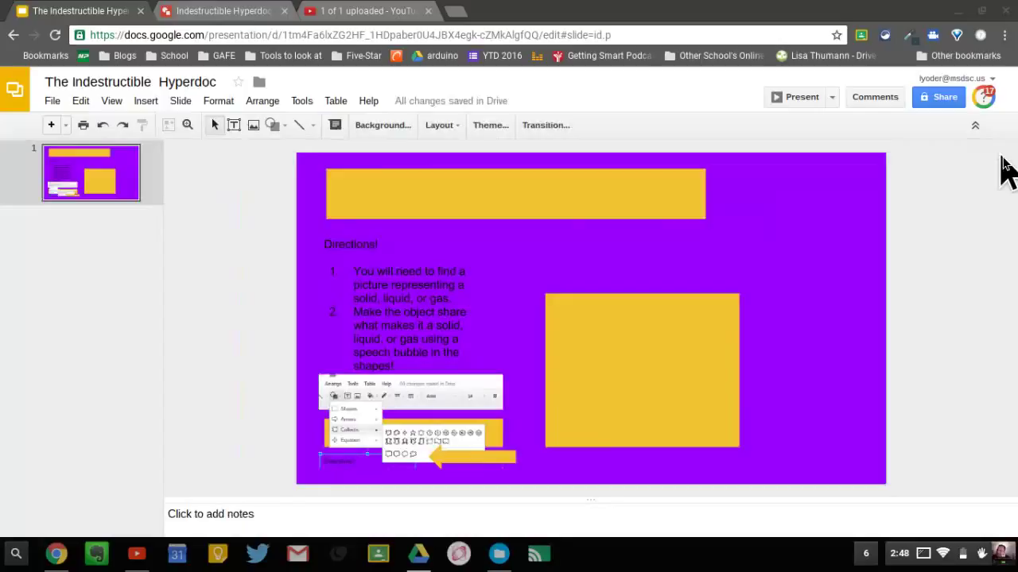
- Insert slide 2 to check its title placeholder sits on the gold bar
left_click(50, 125)
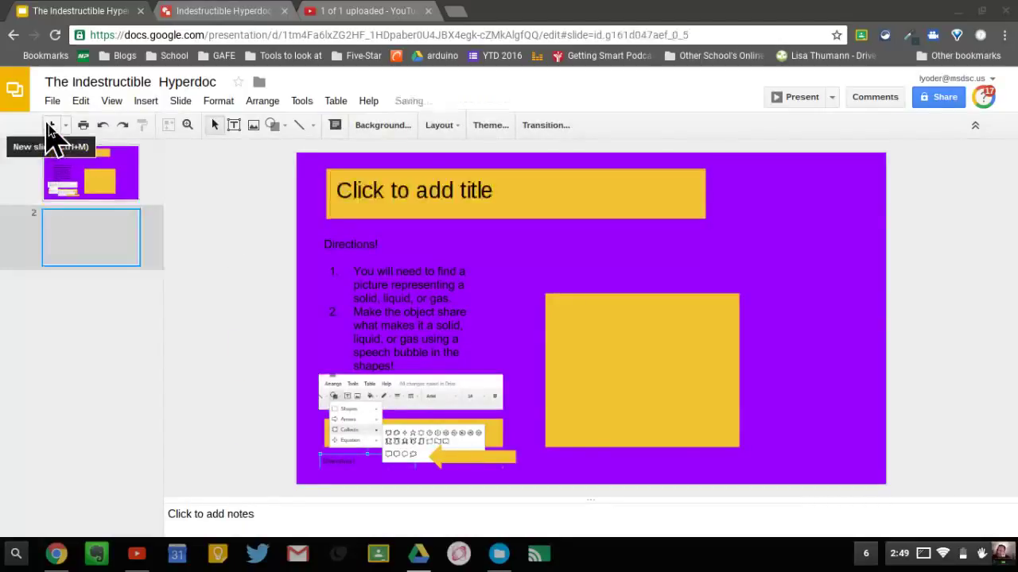